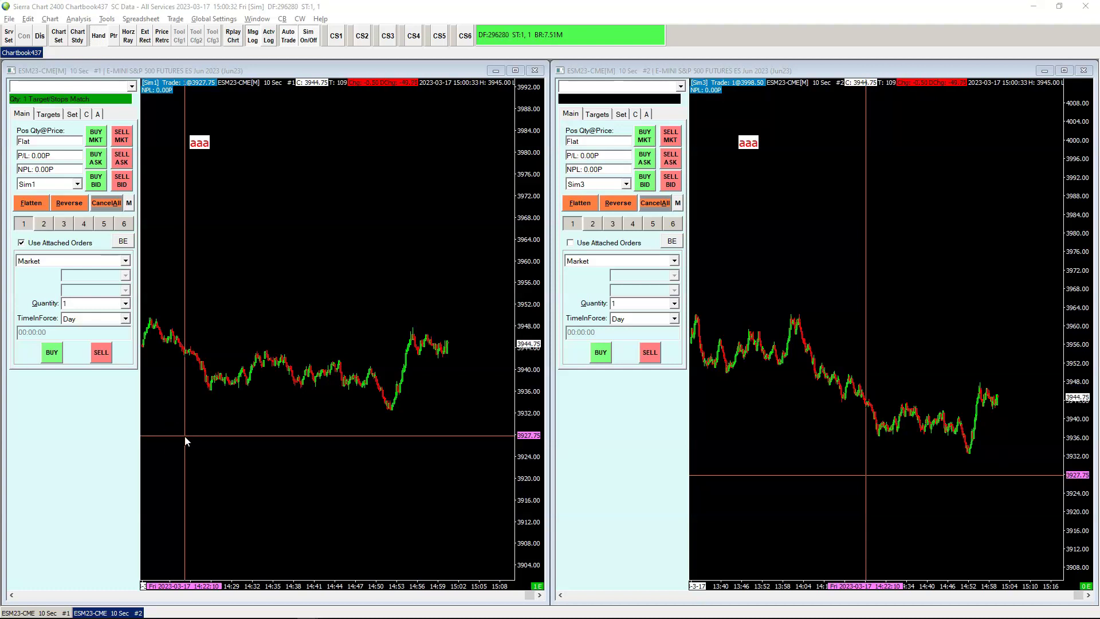
- Open chart #2's LTC: Trade Receiver Study V2 settings (tag aaa, max position size 2) and its description
click(263, 184)
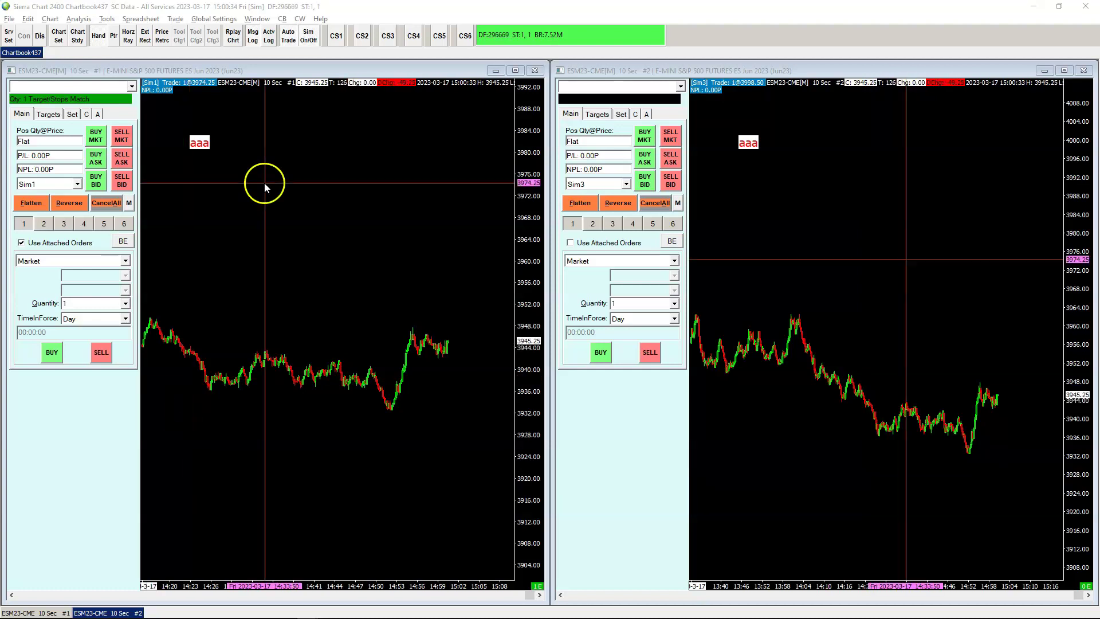
click(331, 75)
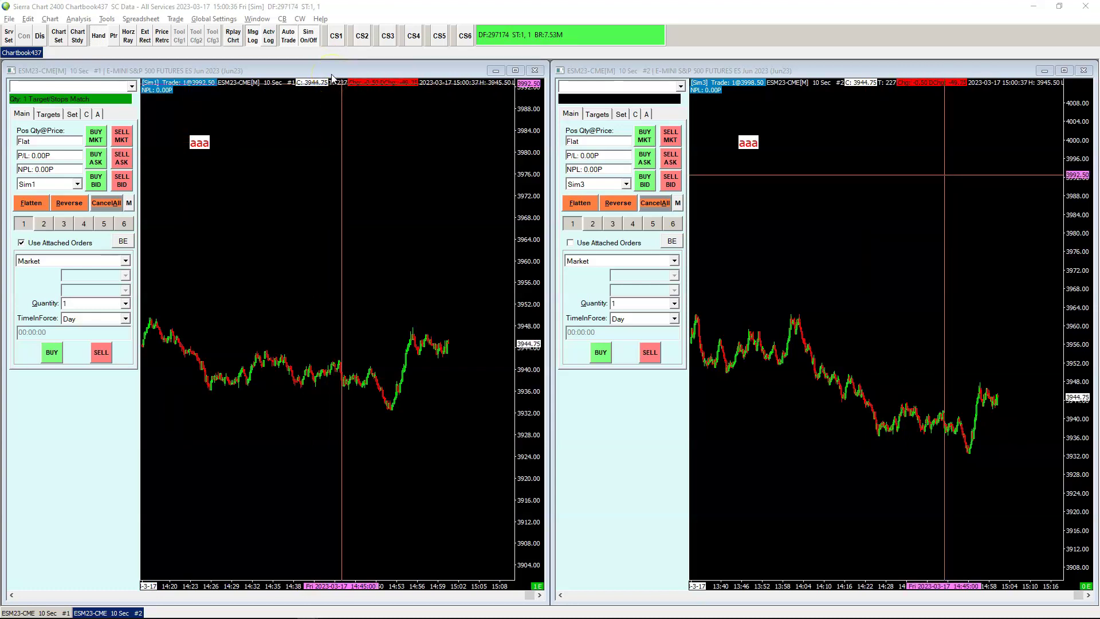
click(77, 35)
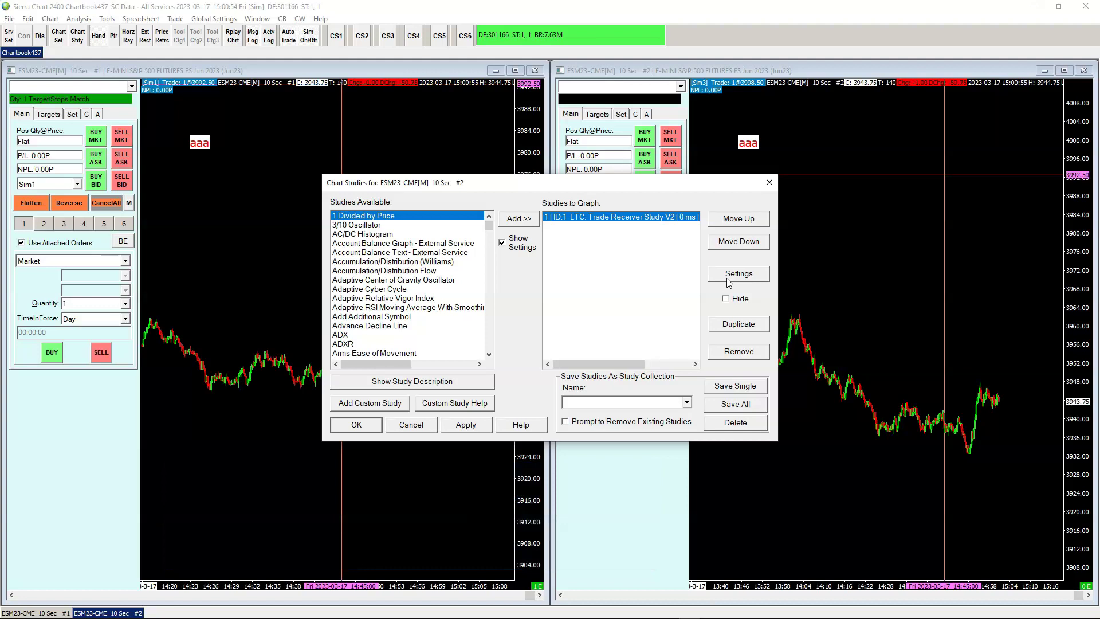
click(721, 276)
drag(576, 182, 512, 160)
click(659, 259)
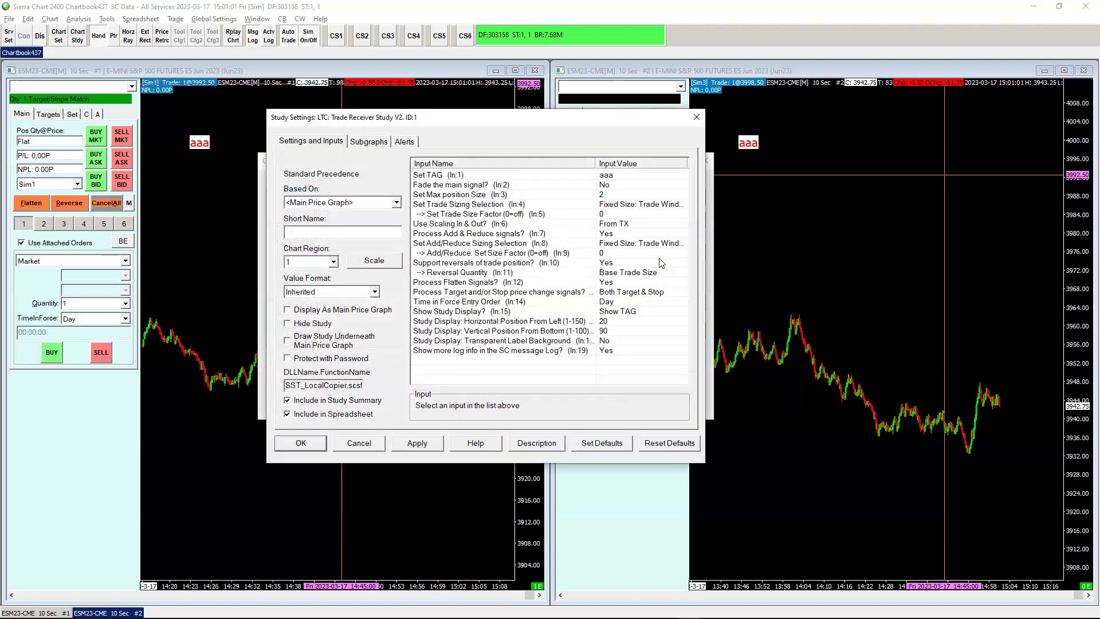
click(537, 445)
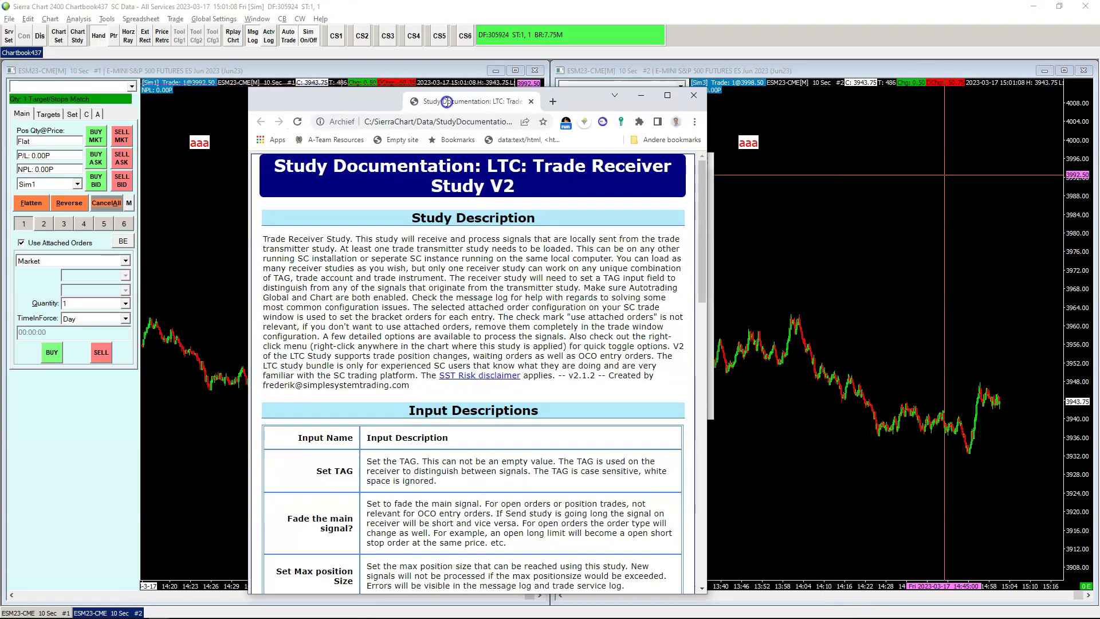
- Scroll the LTC: Trade Receiver Study V2 documentation down to the Input Descriptions table
drag(446, 101, 432, 92)
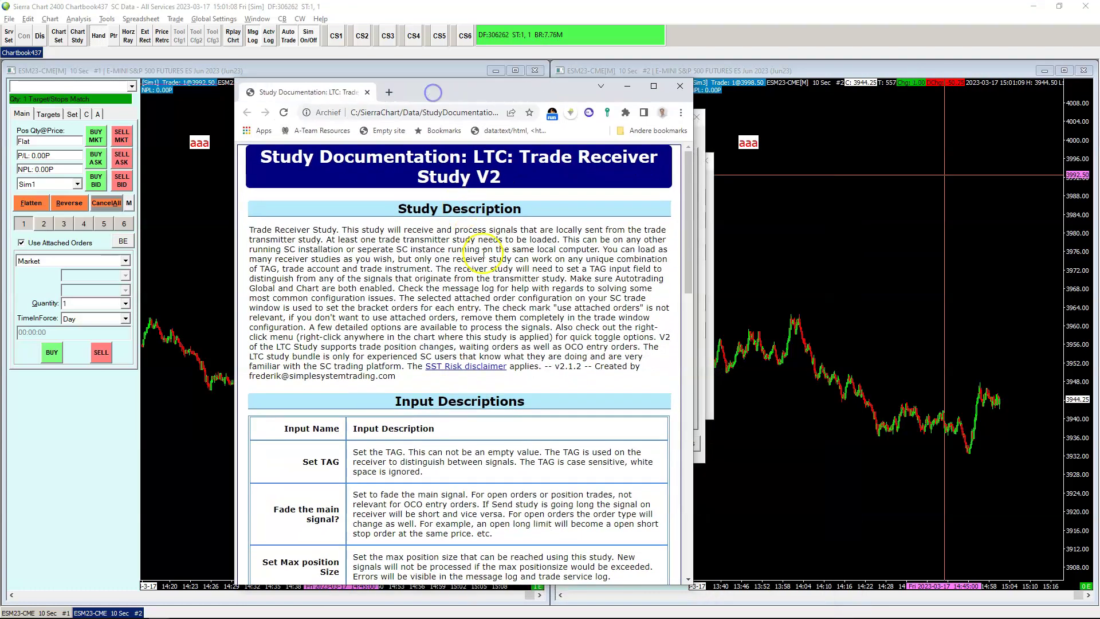
scroll(424, 281, down, 8)
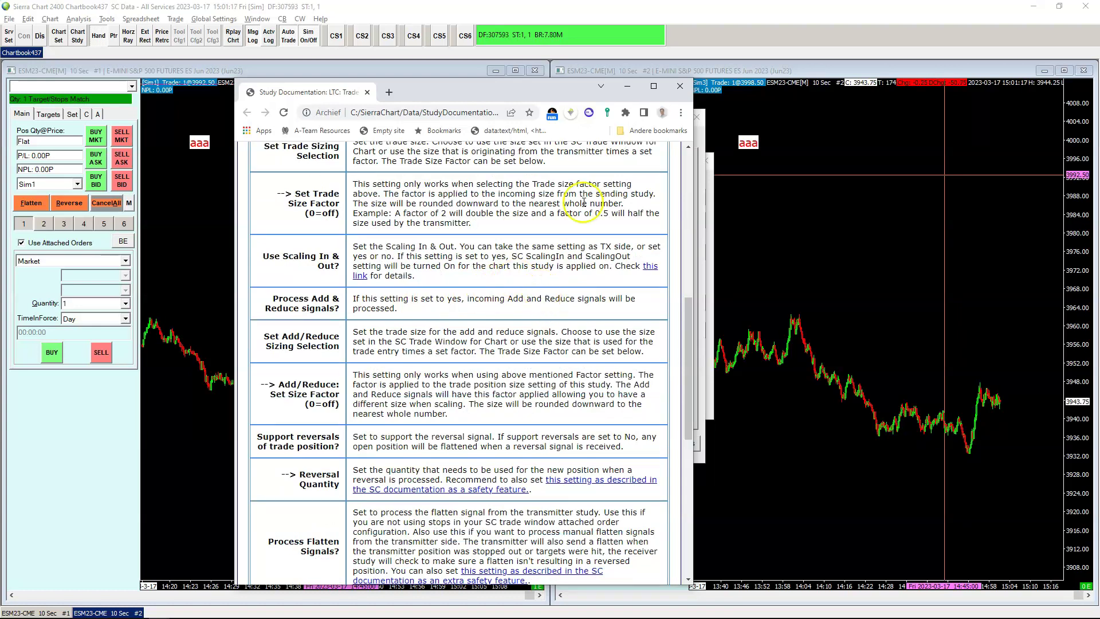
- Close the receiver study settings and the studies list without changes
click(703, 97)
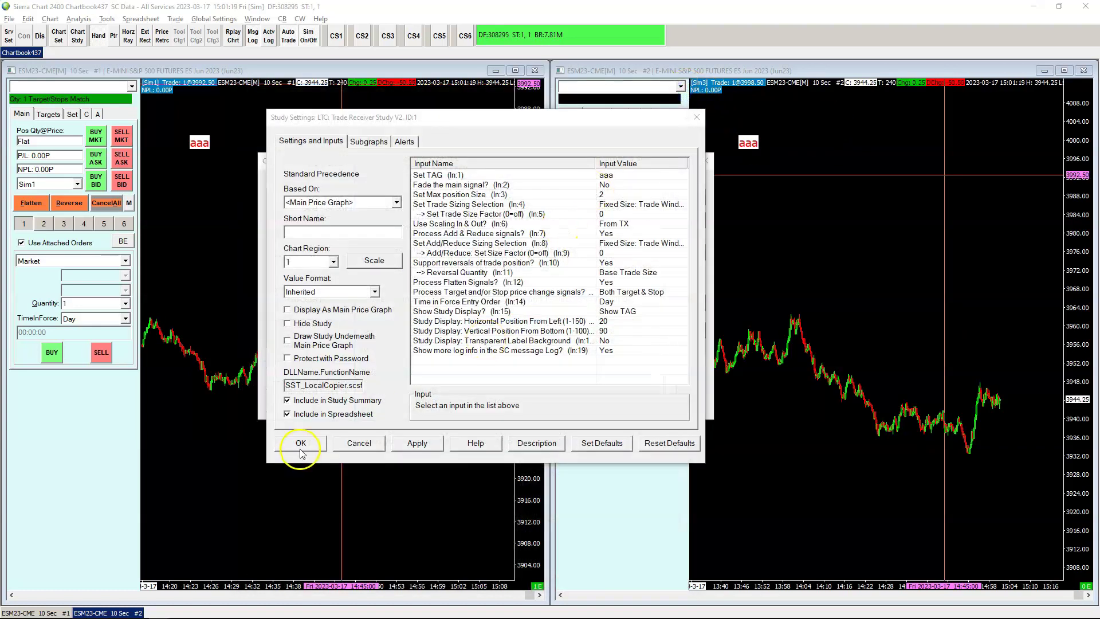
click(362, 441)
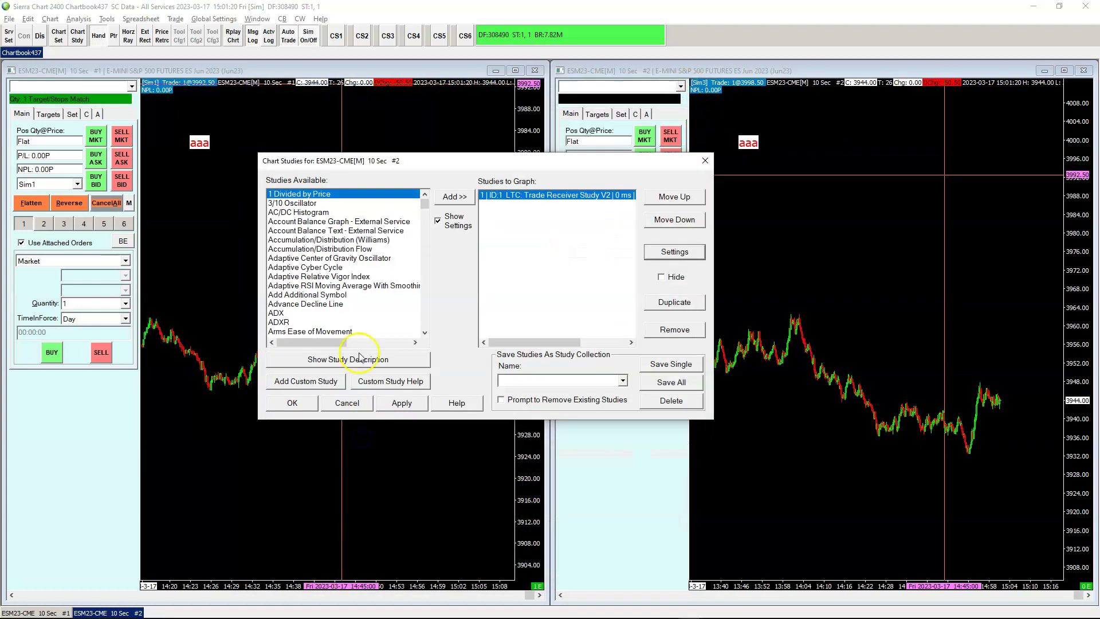
click(352, 403)
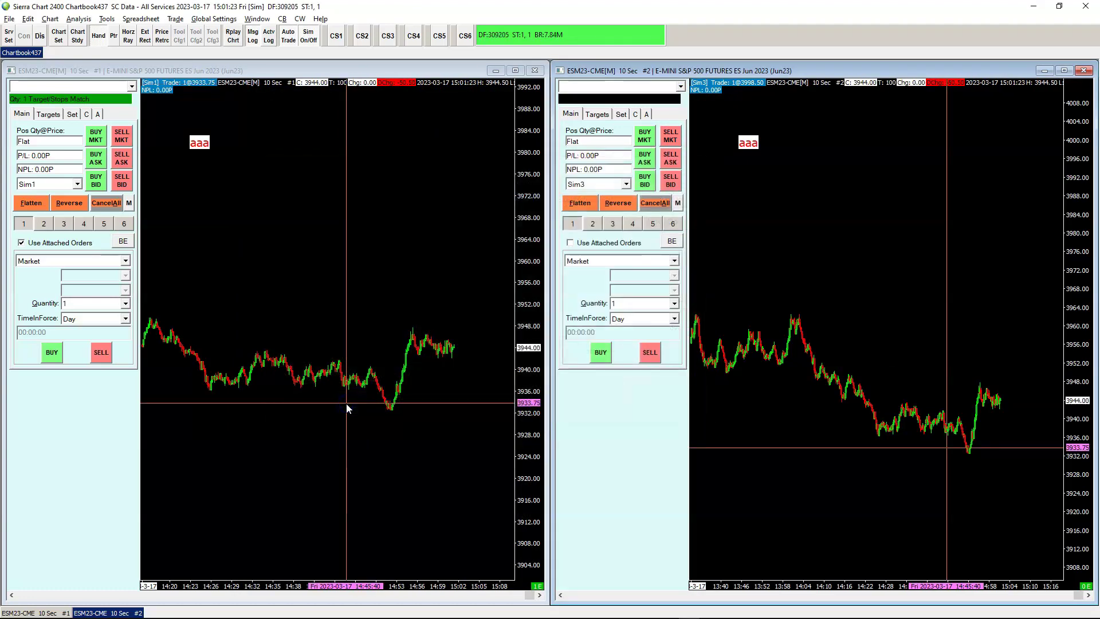
- Place a buy limit at 3941.00 on chart #1 with target 3957.25 and stop 3934.25
right_click(383, 371)
click(415, 401)
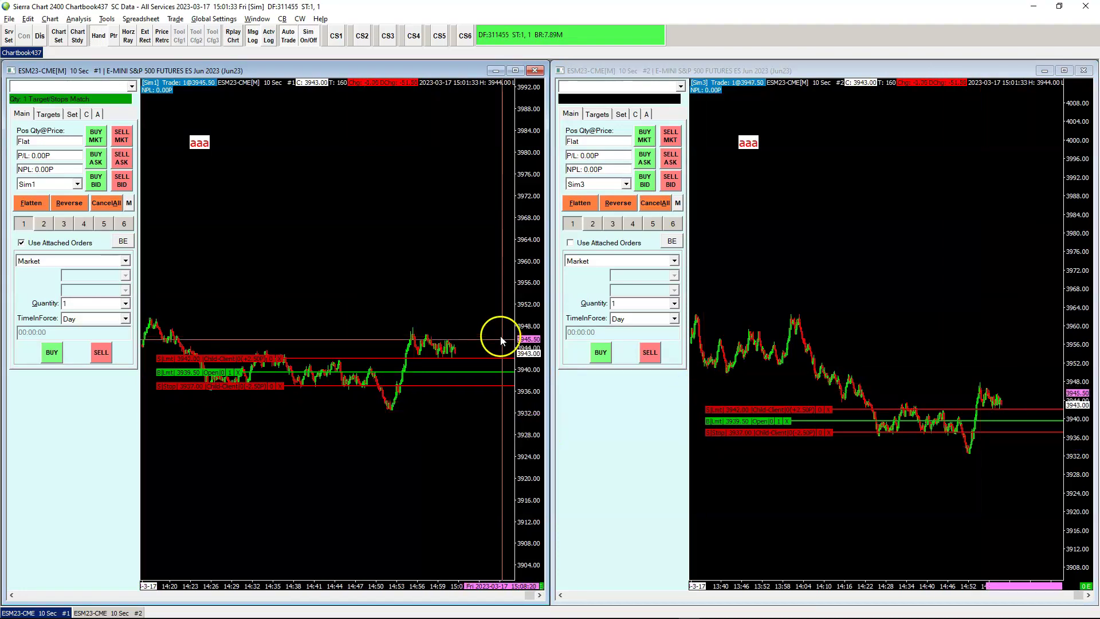
click(462, 358)
drag(462, 359, 457, 284)
drag(472, 383, 468, 411)
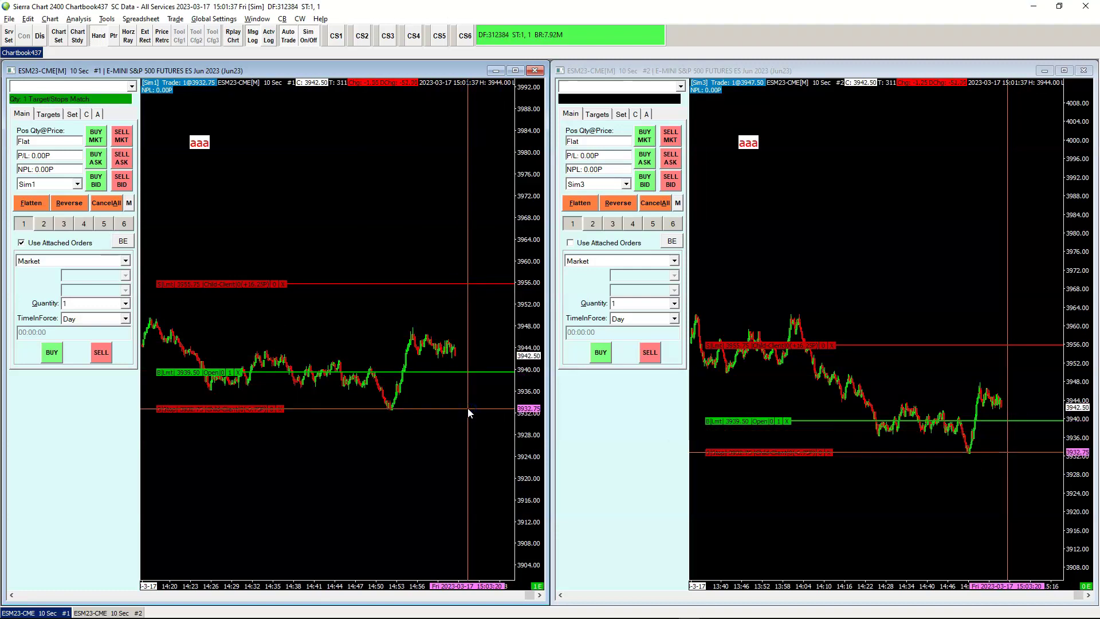
click(431, 372)
click(408, 364)
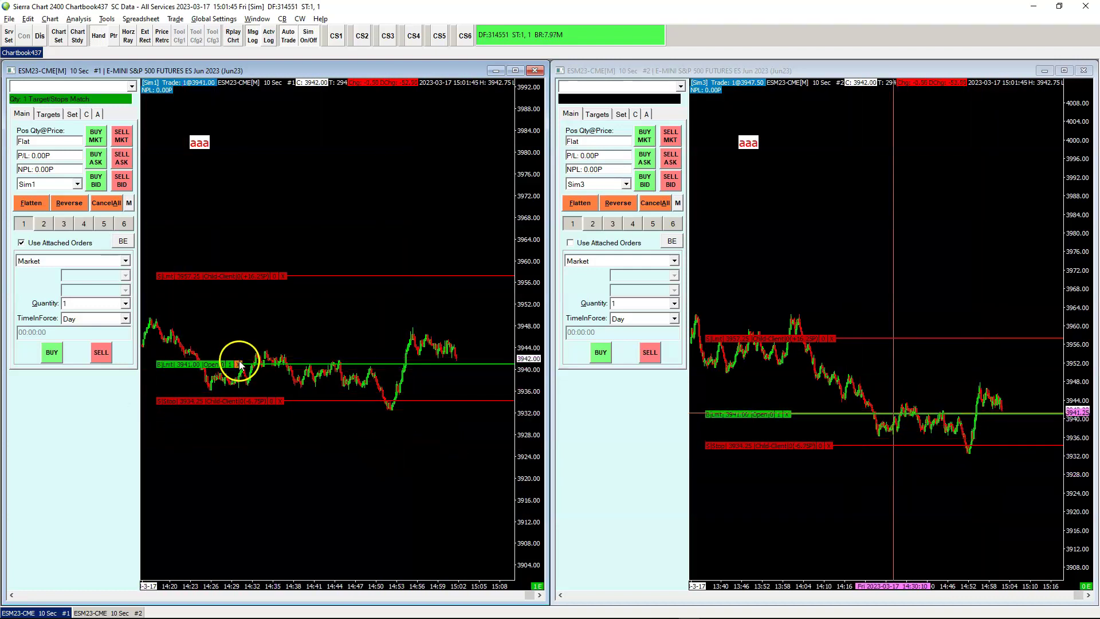
- Cancel the buy limit bracket and submit an OCO buy stop and buy limit pair
click(238, 364)
right_click(212, 431)
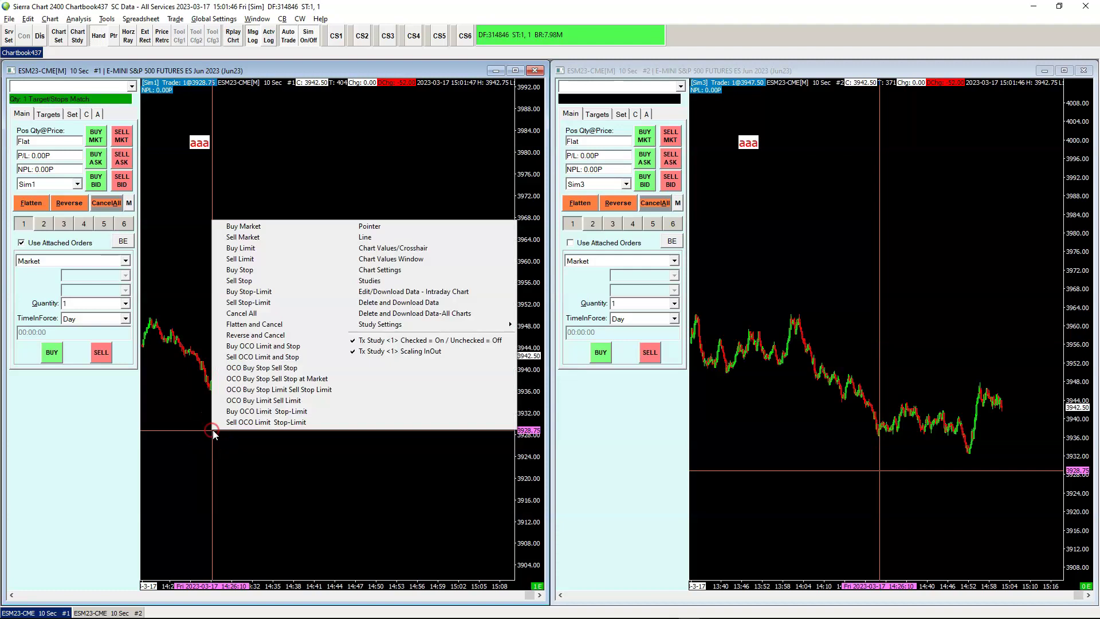
click(266, 346)
drag(275, 347, 317, 258)
click(378, 393)
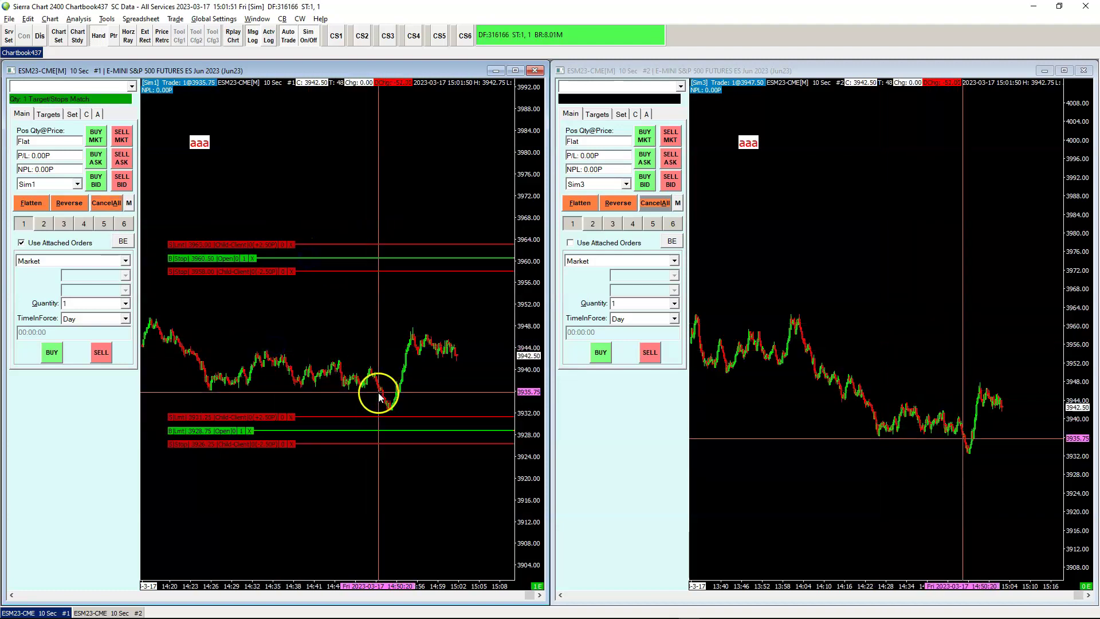
click(276, 260)
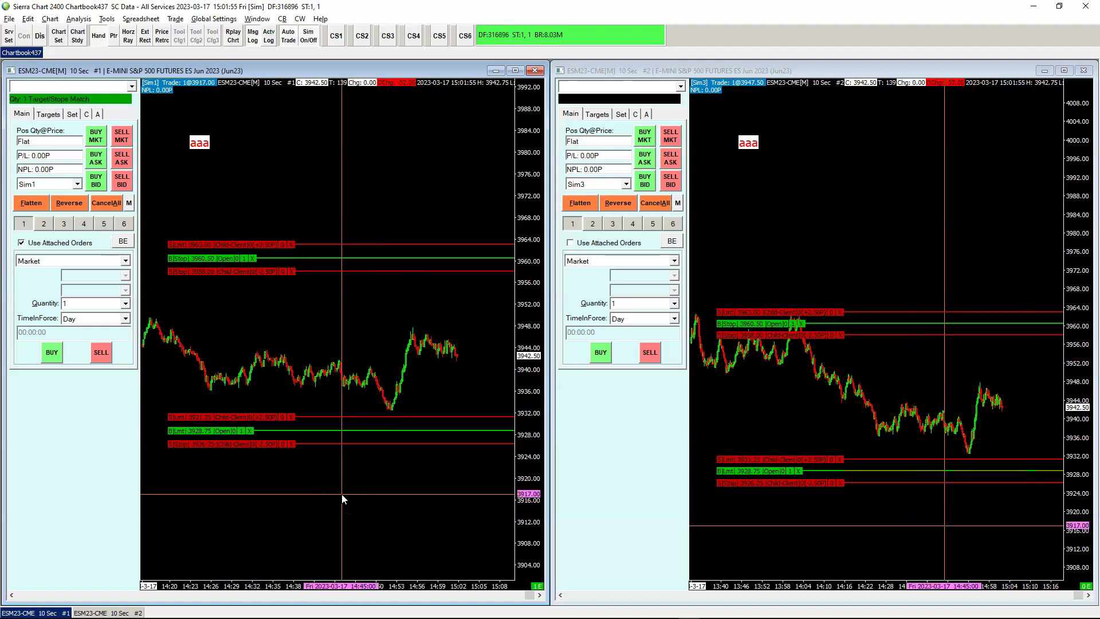
- Move the OCO buy stop to 3953.50 and buy limit to 3933.25, then cancel both
drag(448, 257, 442, 296)
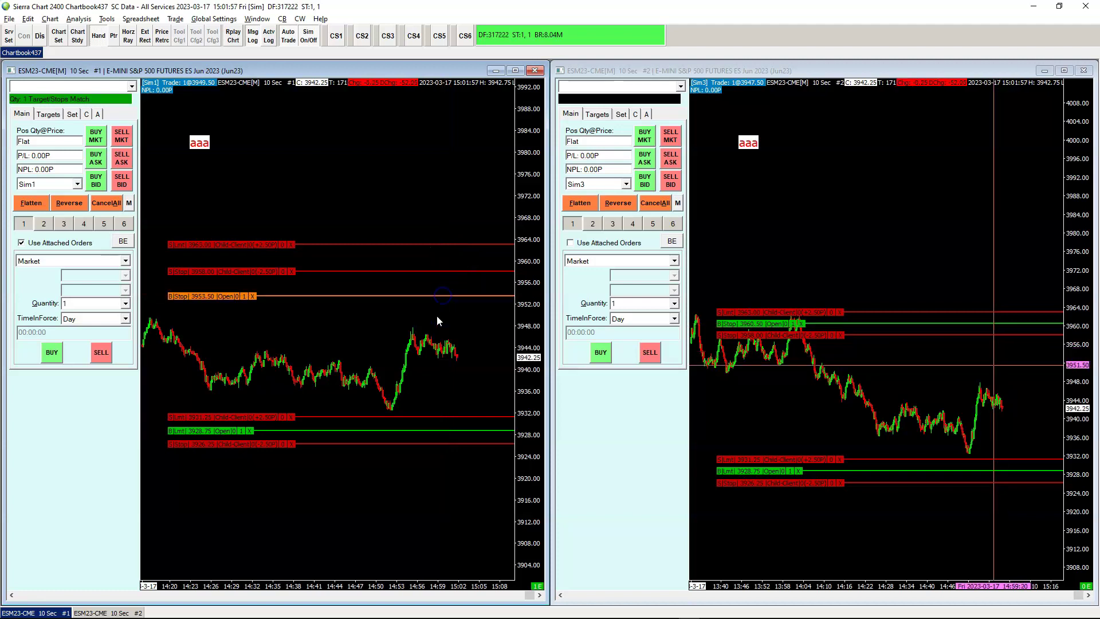
drag(435, 431, 434, 405)
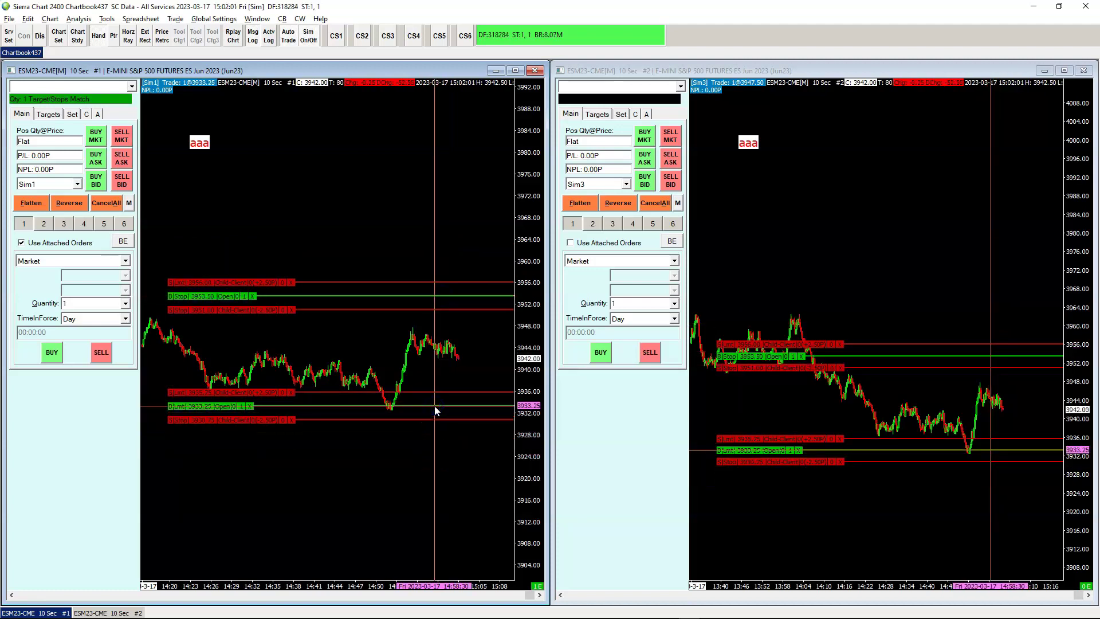
click(253, 296)
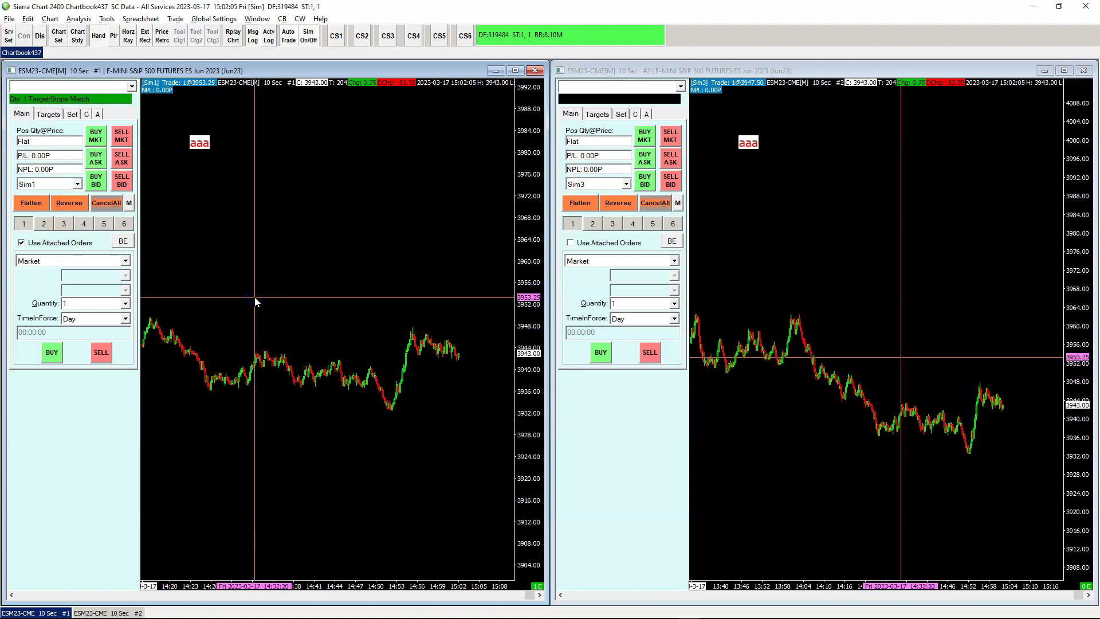
right_click(256, 290)
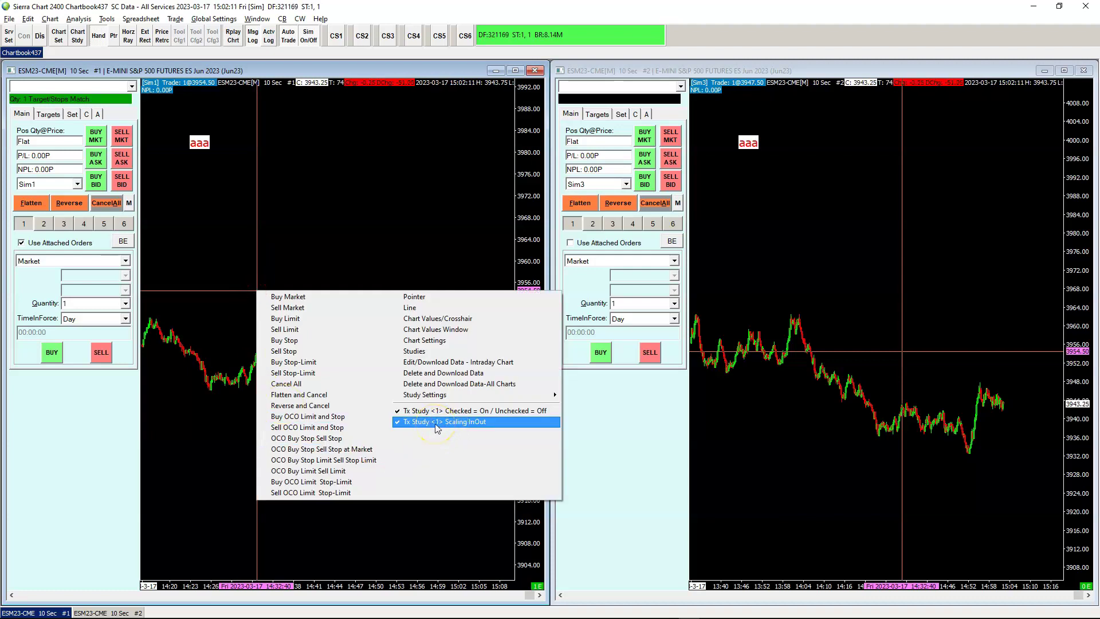
right_click(790, 211)
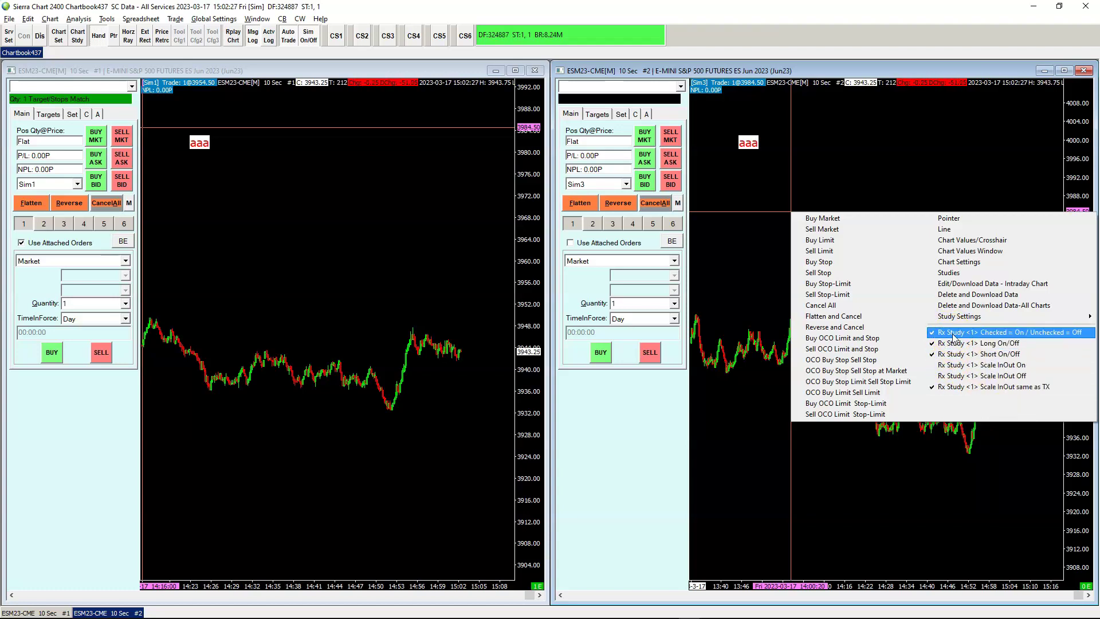
click(326, 237)
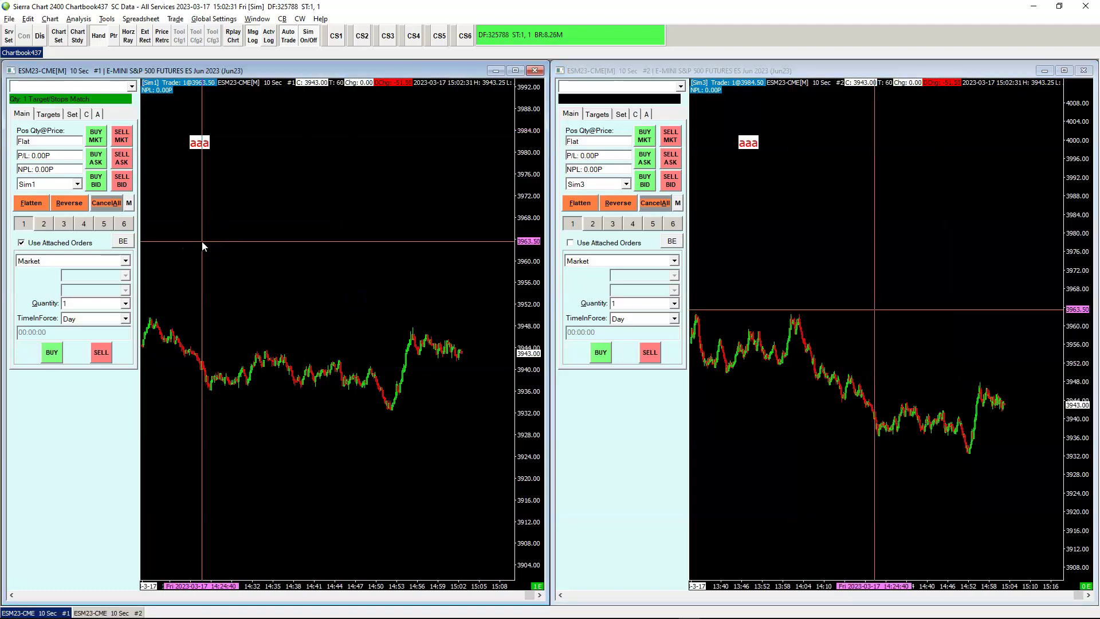
click(672, 69)
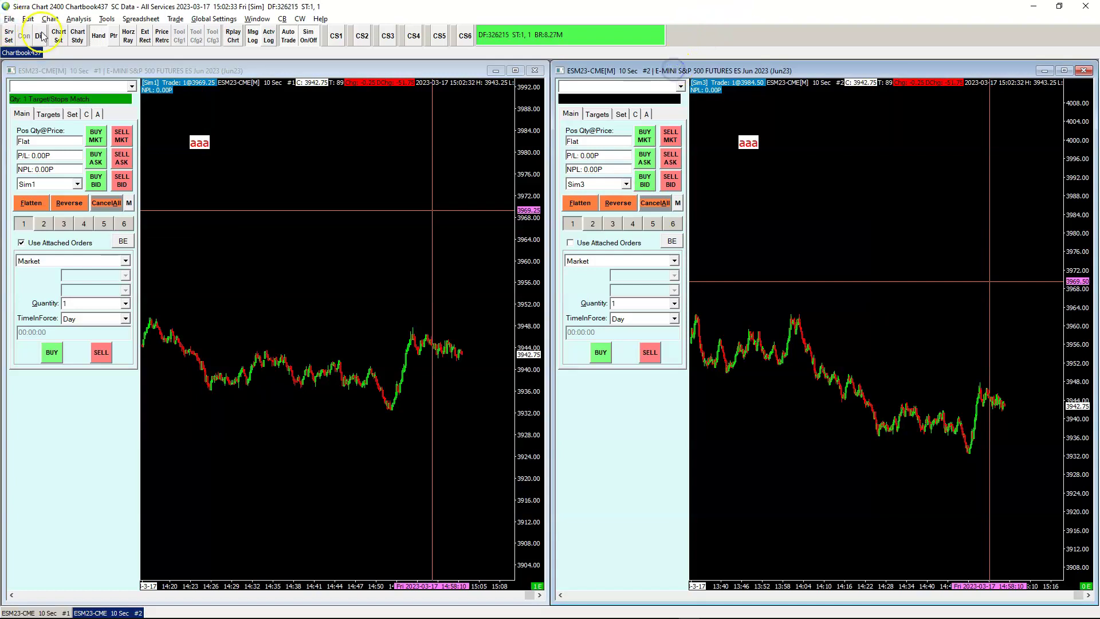
click(77, 36)
click(716, 306)
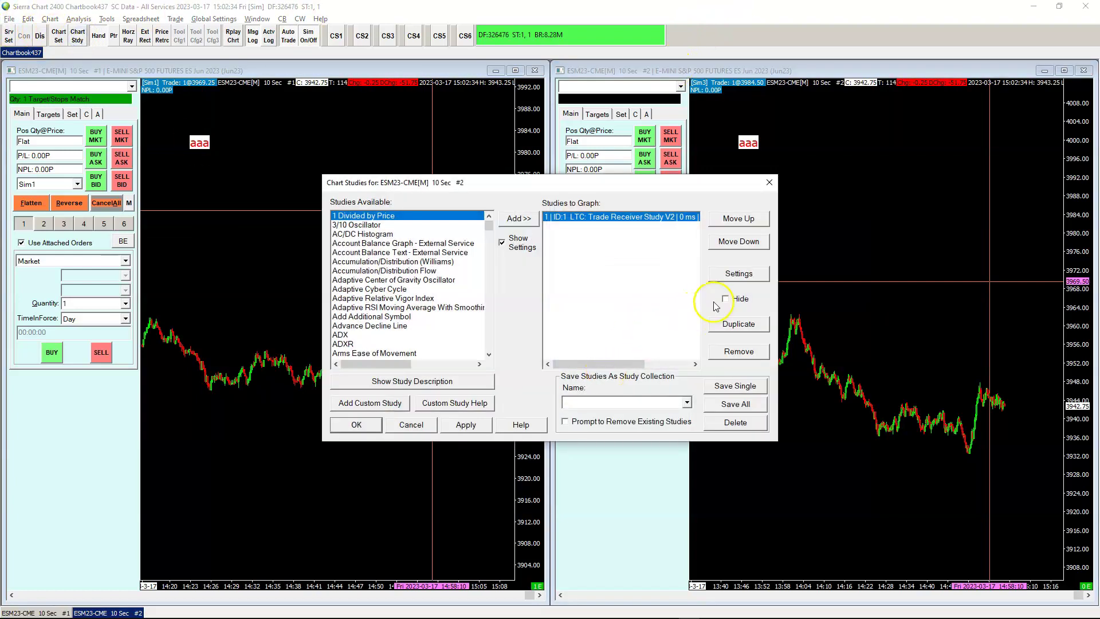
click(738, 273)
click(677, 208)
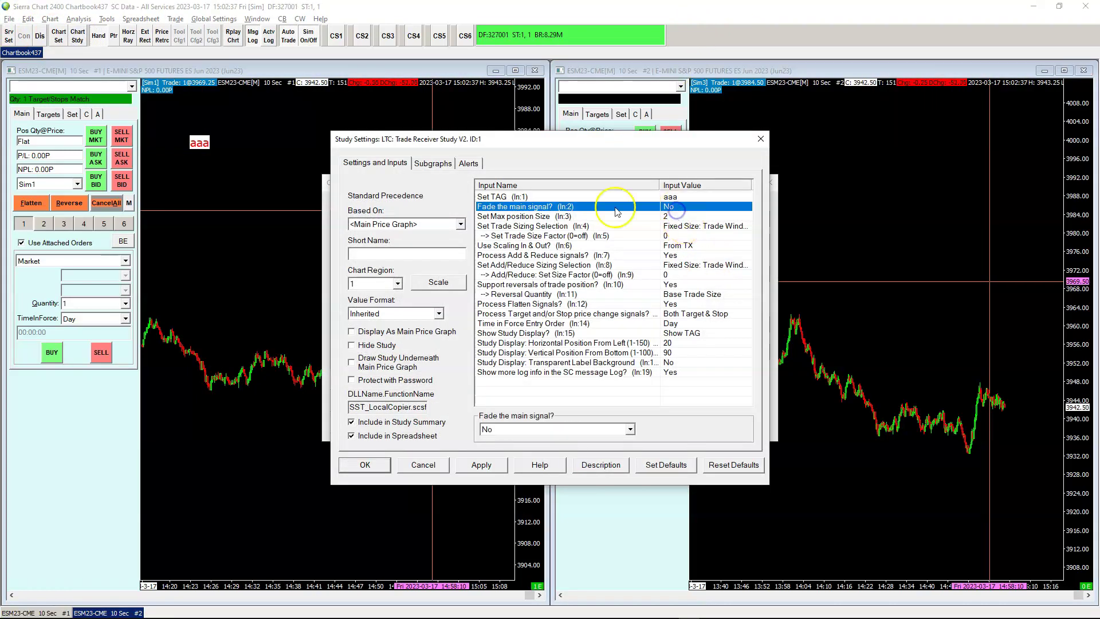
click(521, 428)
click(522, 429)
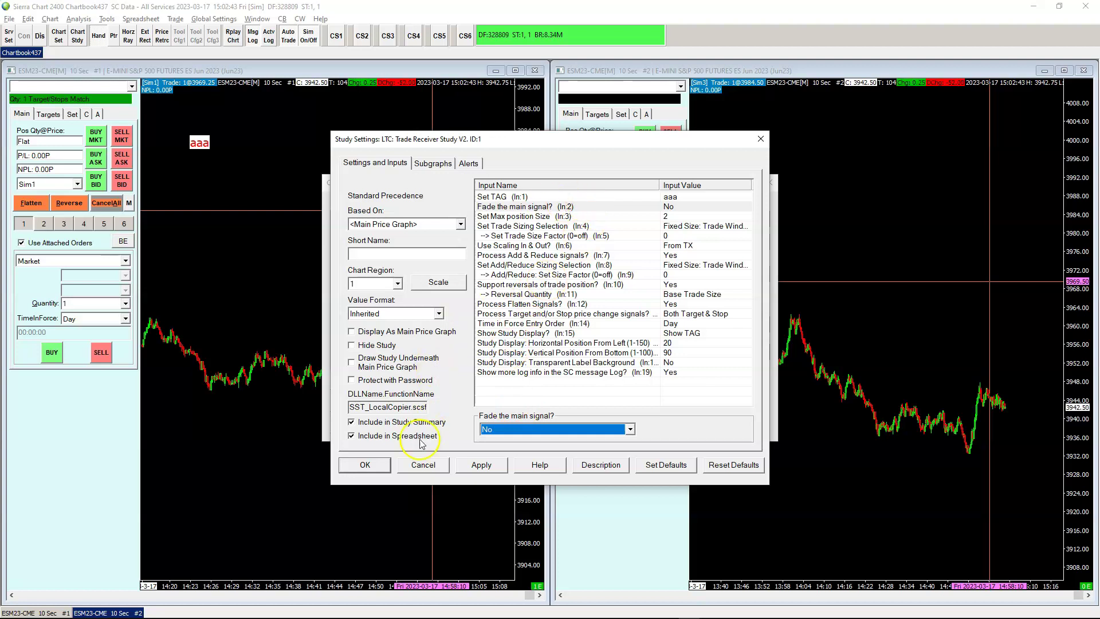
click(444, 465)
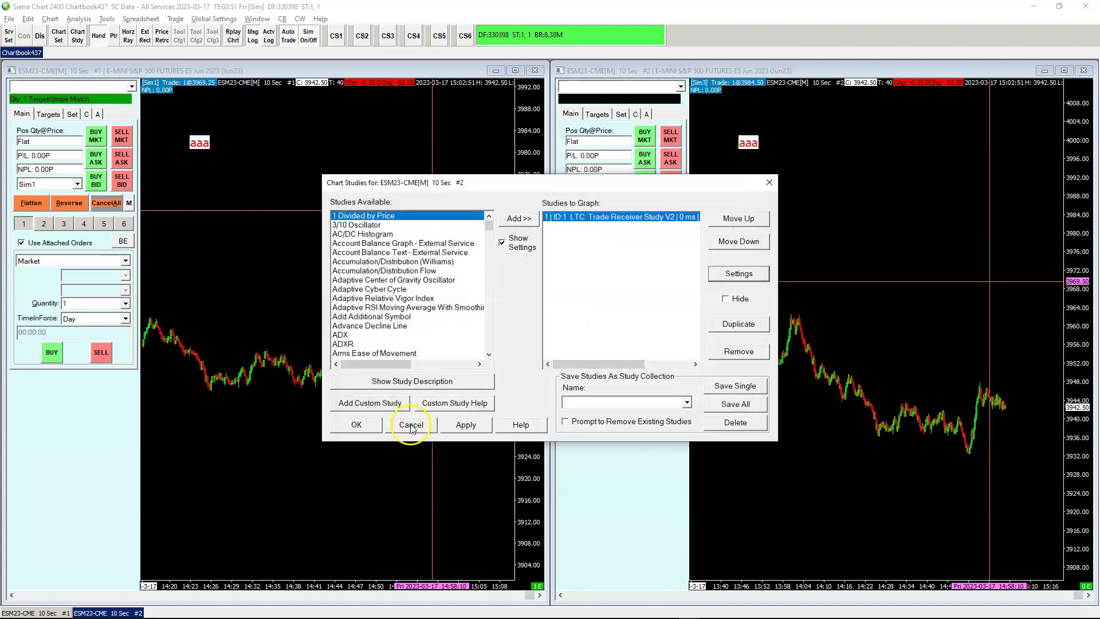
click(362, 427)
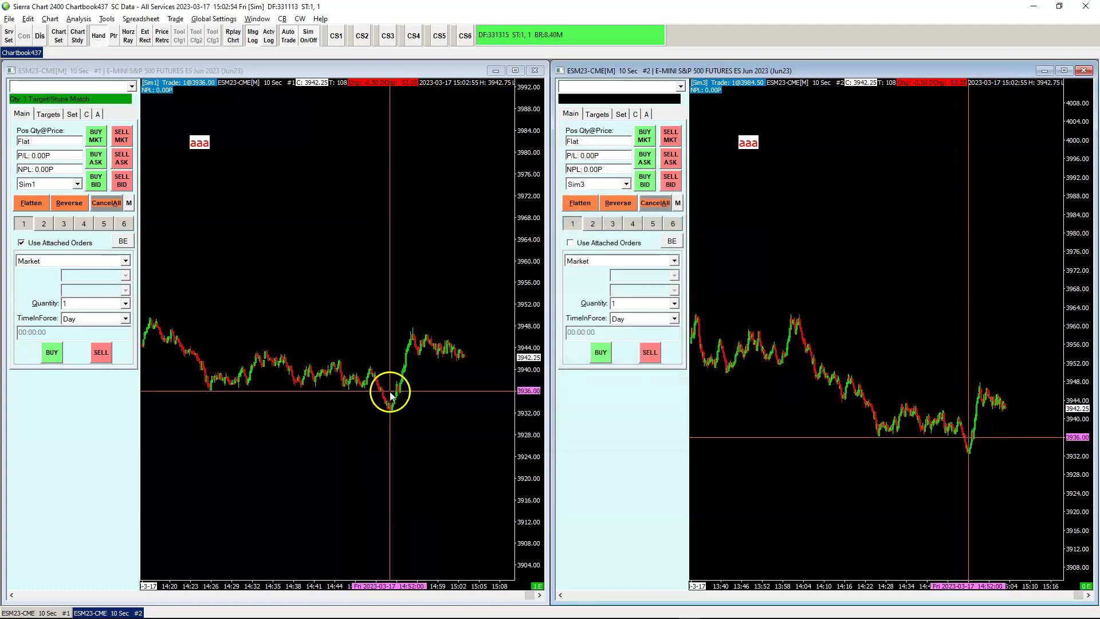
click(348, 397)
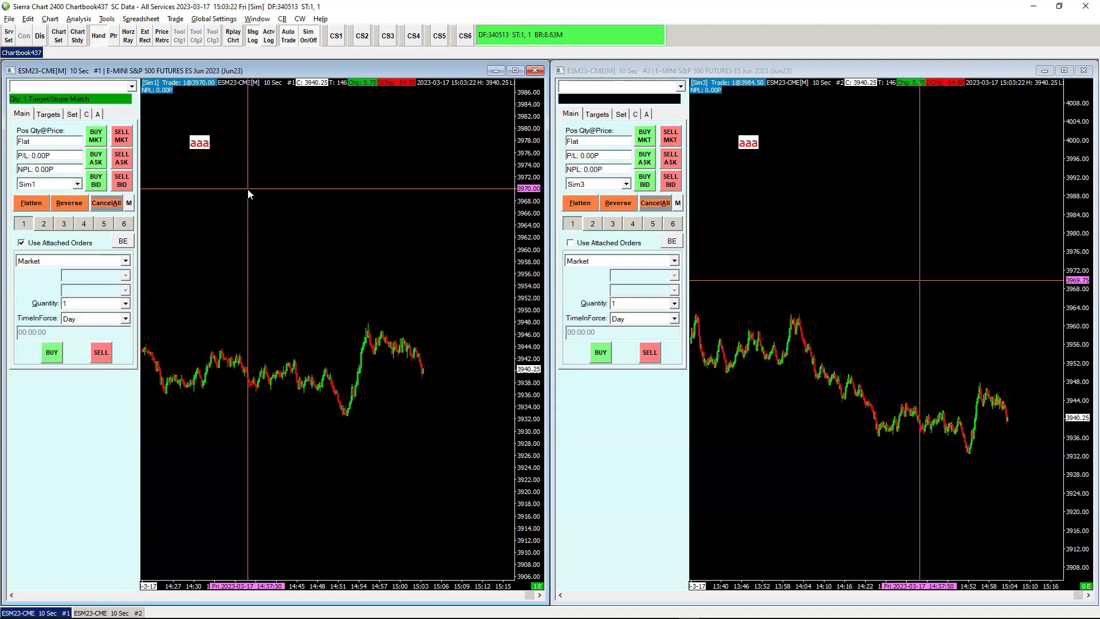
click(644, 69)
click(719, 92)
click(724, 184)
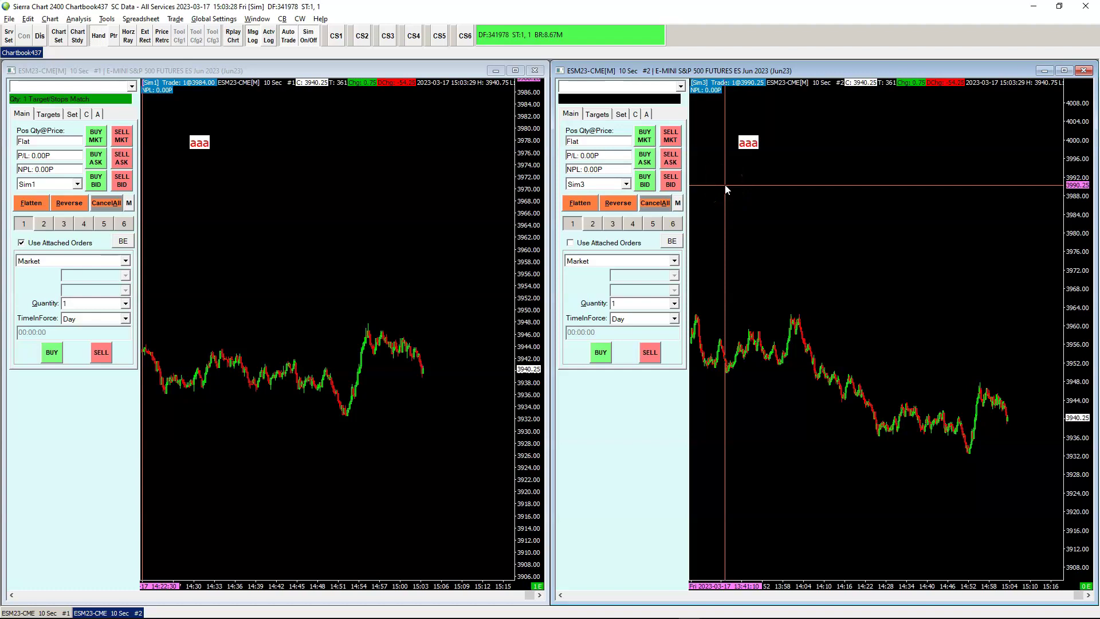
click(737, 165)
click(579, 190)
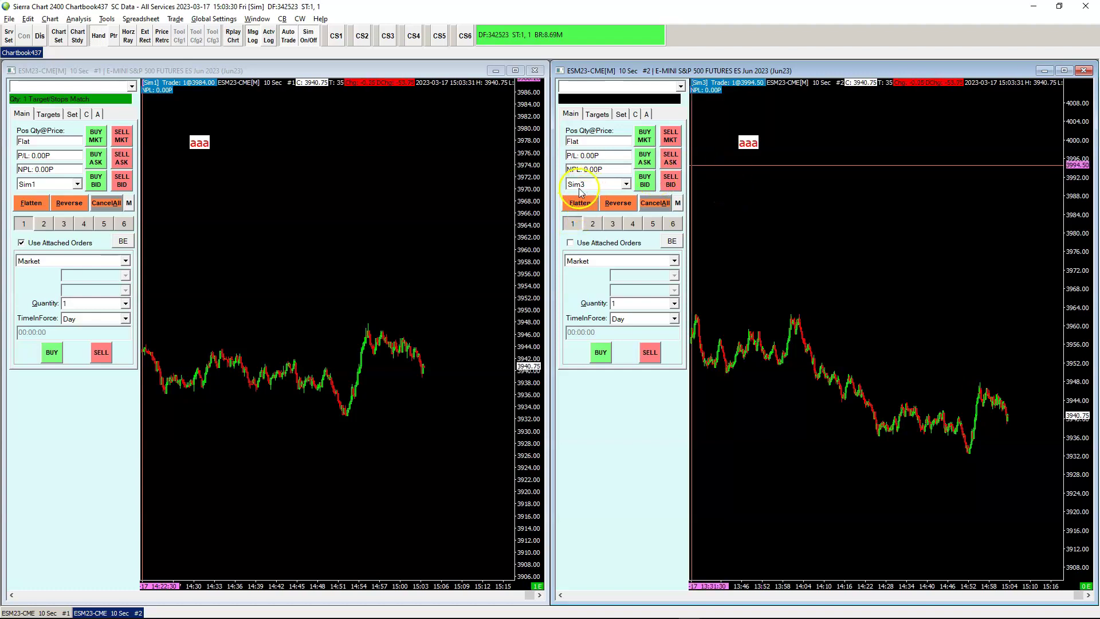
click(710, 181)
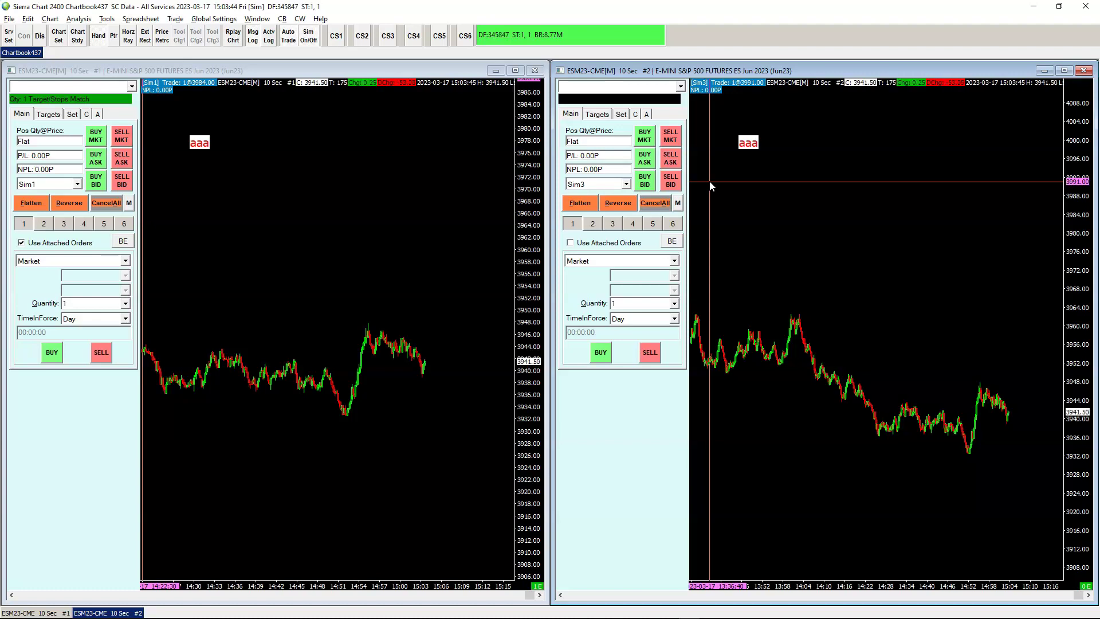
click(396, 11)
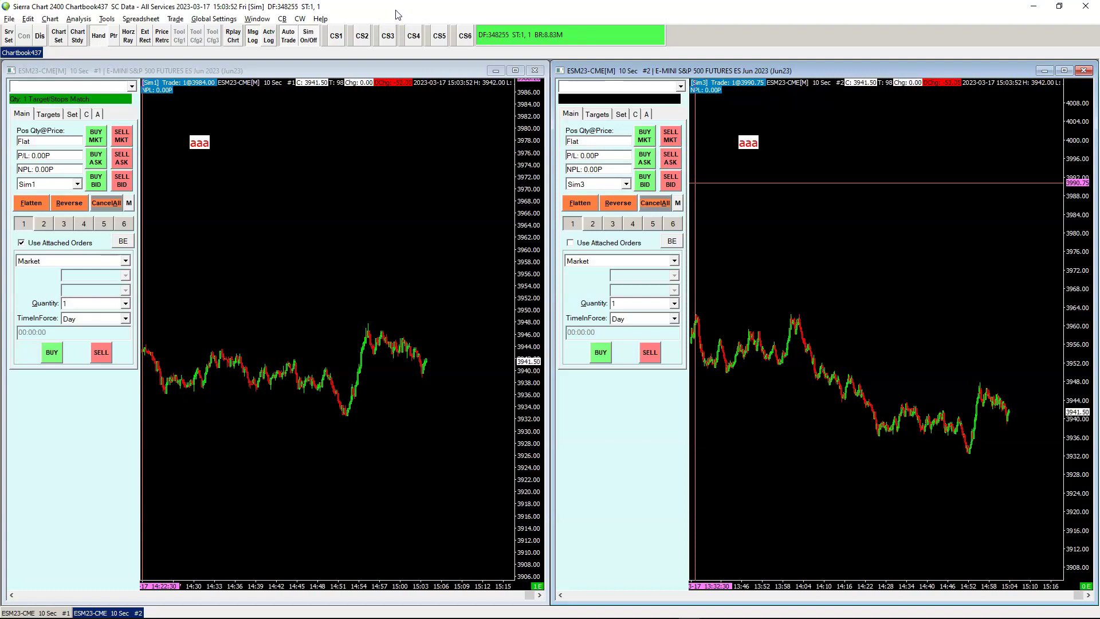
- Keep Sim1 selected as the transmitter chart's trading account
click(75, 184)
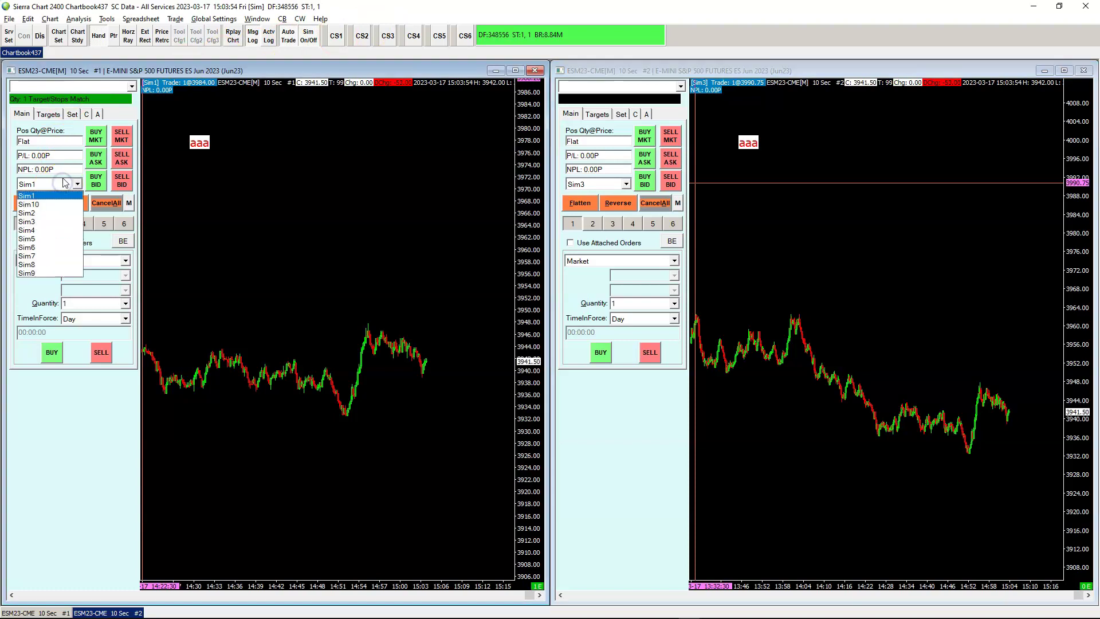
click(34, 196)
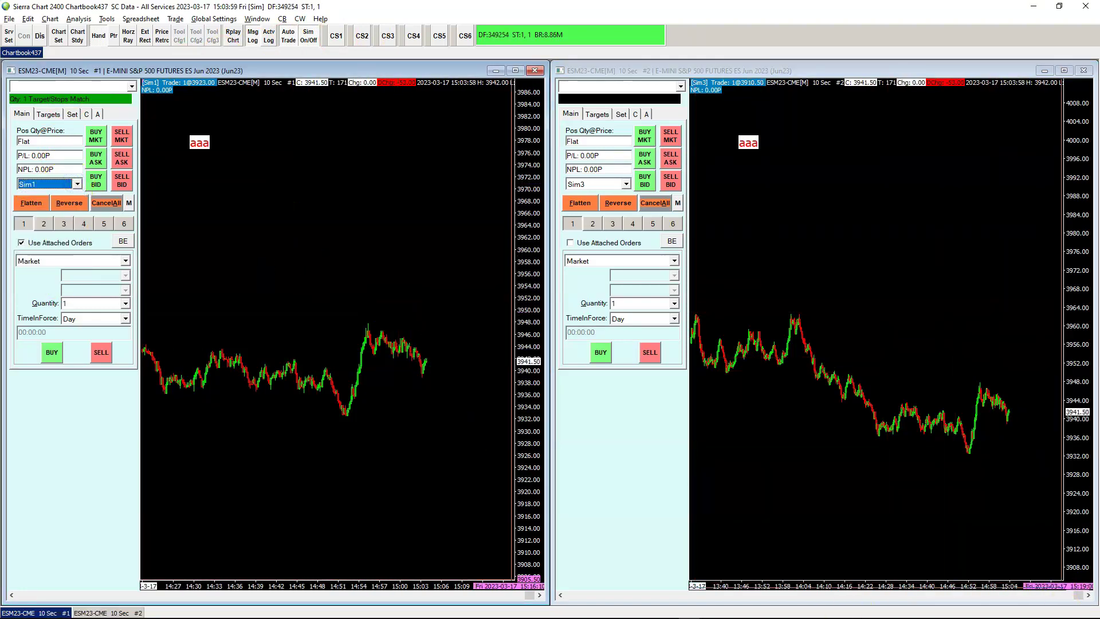
drag(1002, 71, 467, 110)
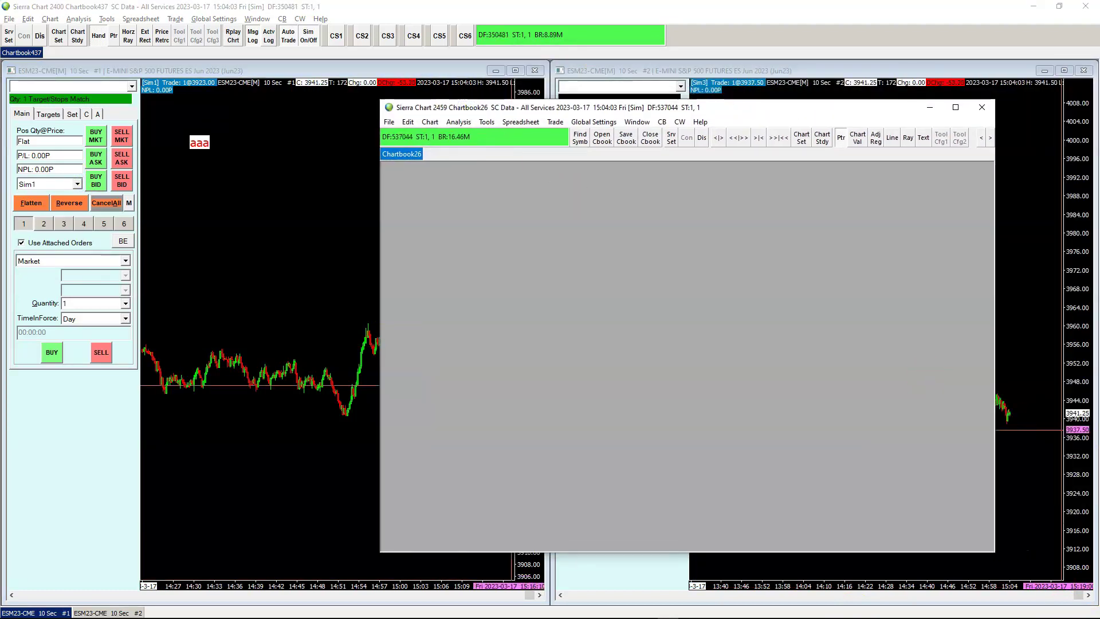
drag(692, 33, 537, 101)
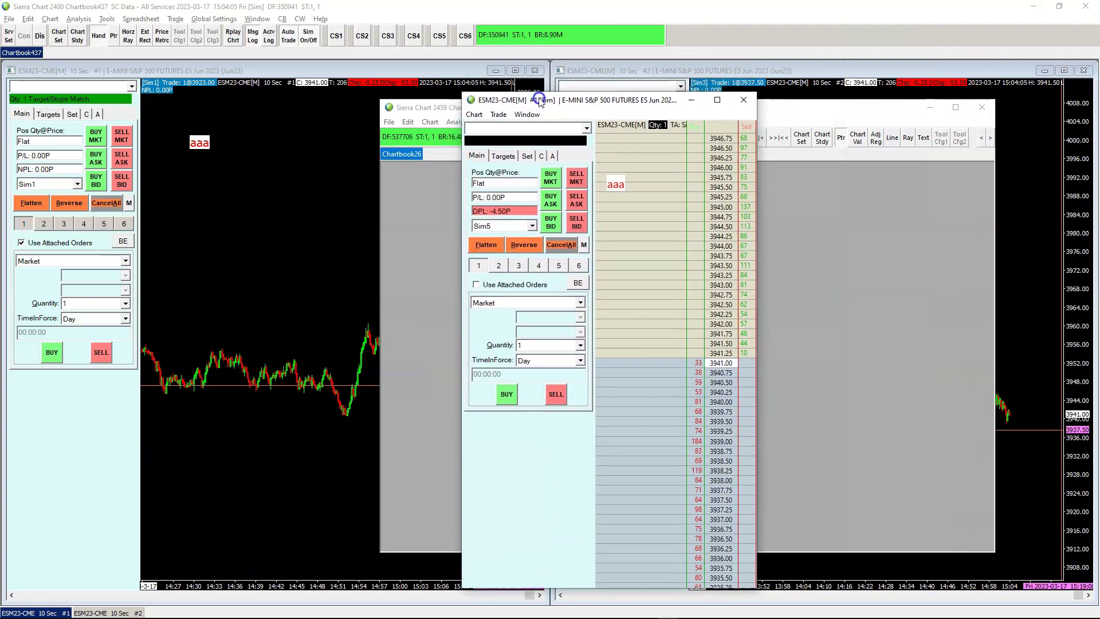
click(472, 116)
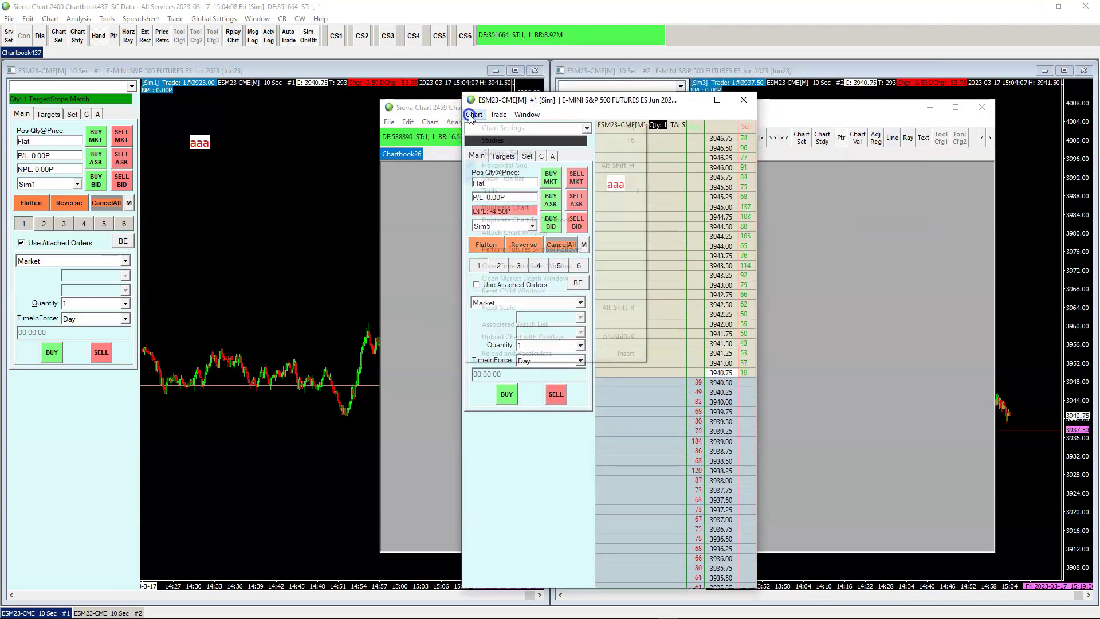
click(502, 140)
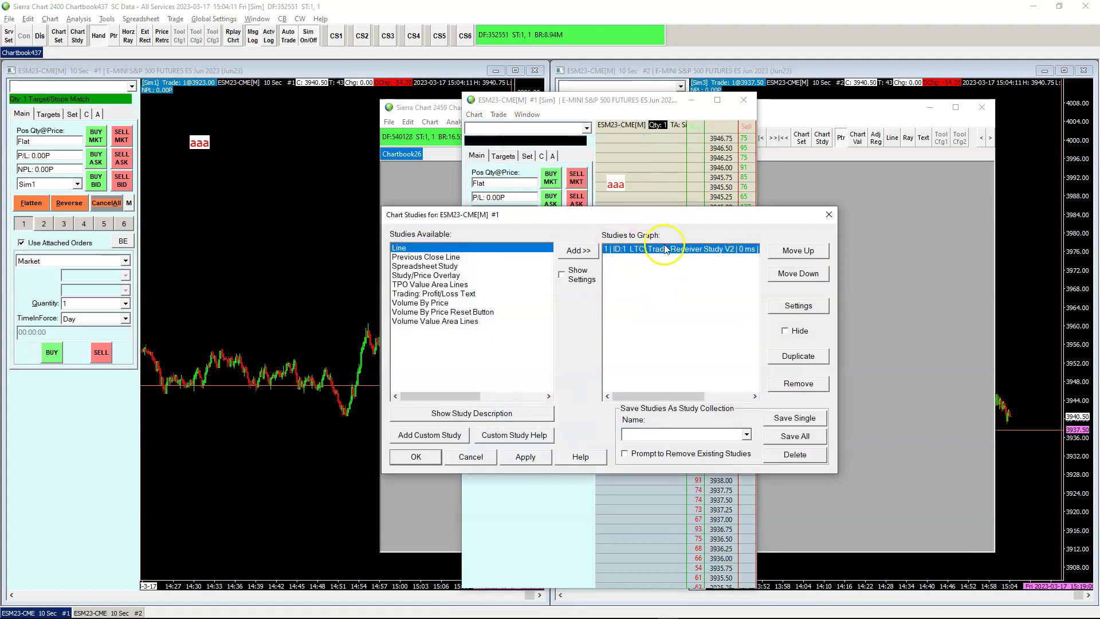
click(469, 456)
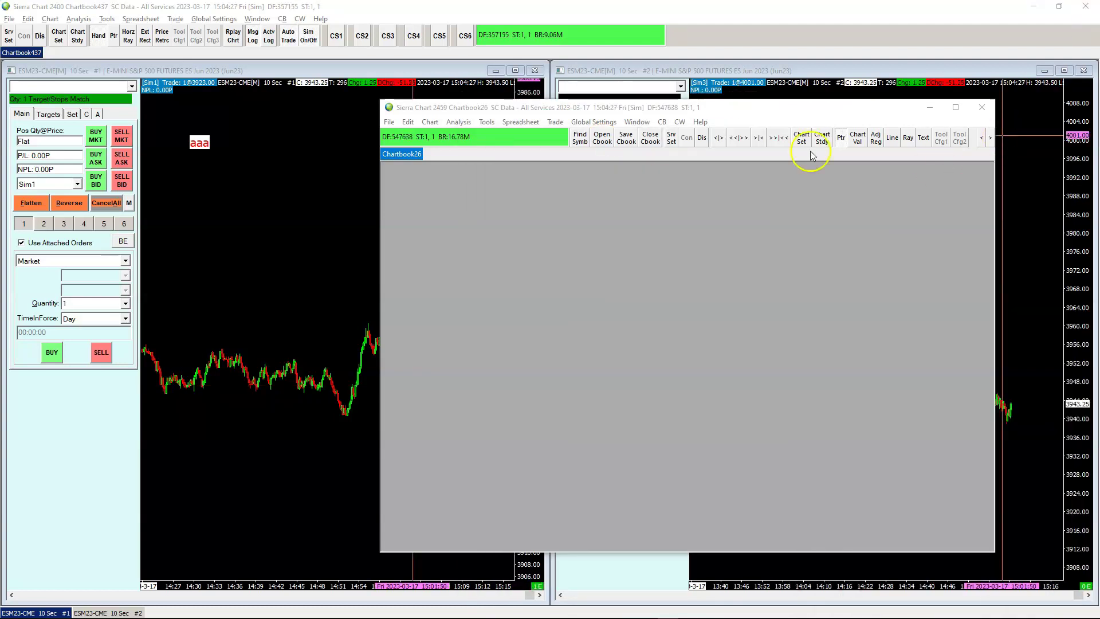
- Bring Chartbook437 forward and show chart #2's 10-tick target and 10-tick stop on the Targets tab
click(723, 96)
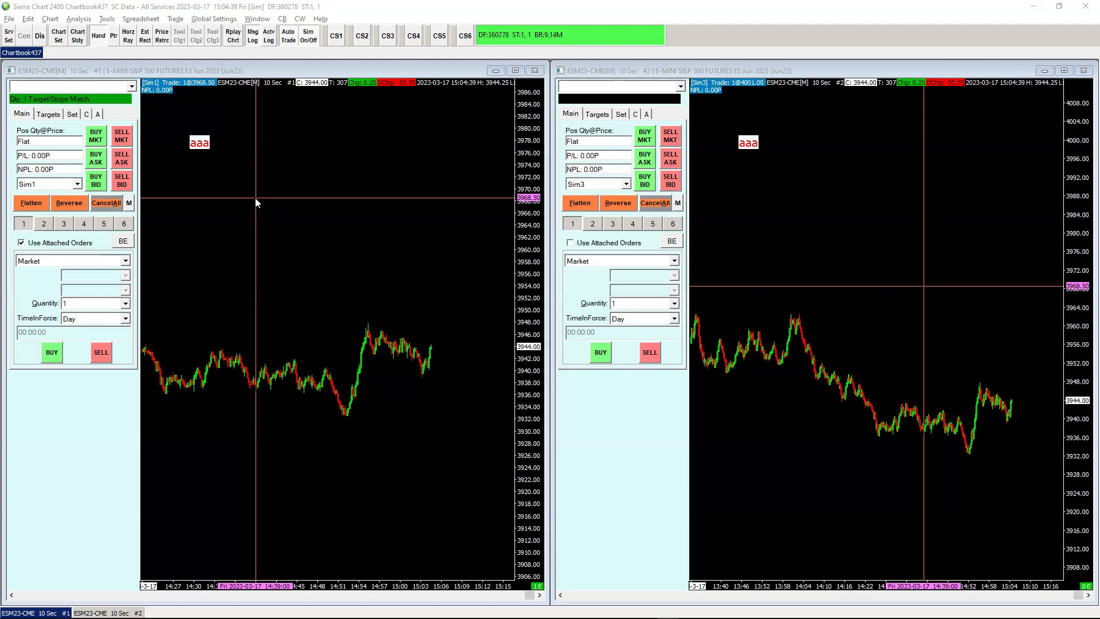
click(607, 70)
click(597, 113)
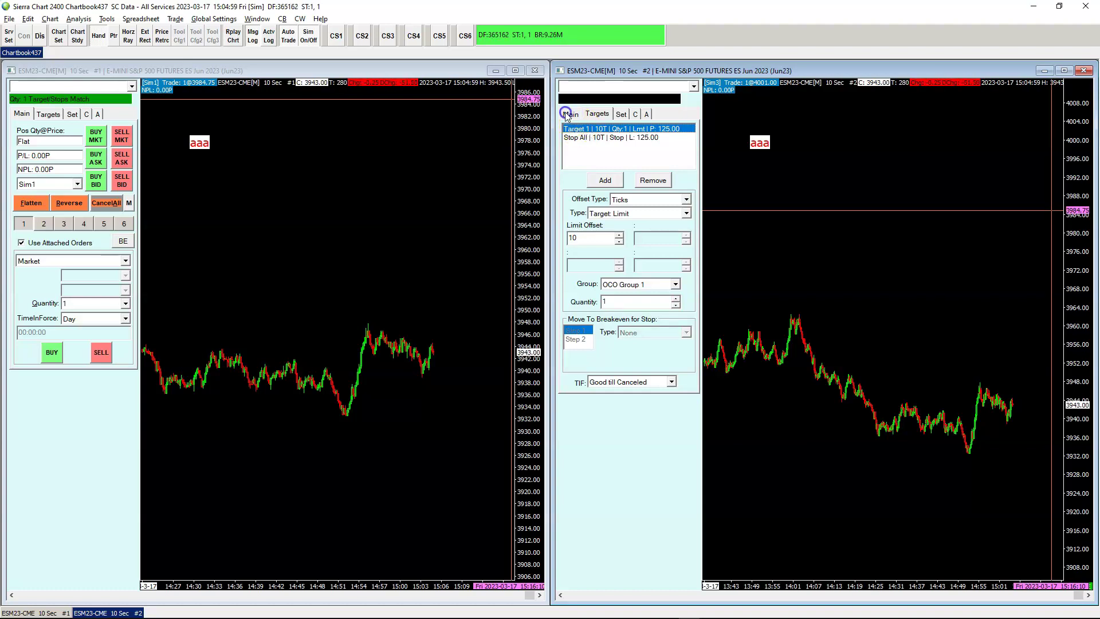
- Turn off Use Attached Orders in the receiver chart #2's trade window
click(571, 114)
click(579, 242)
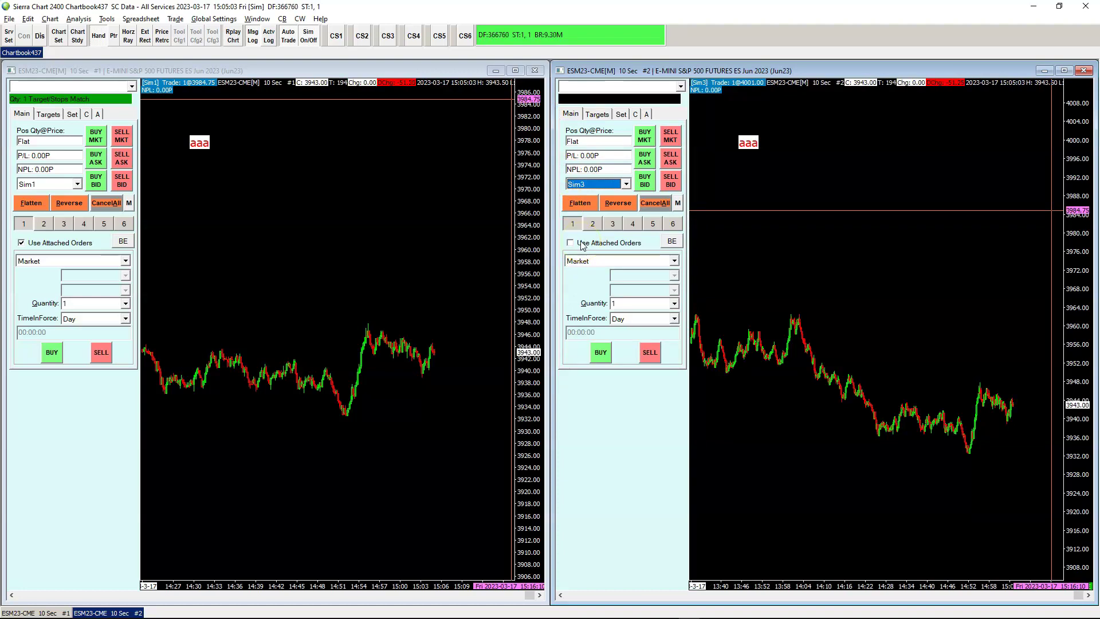
click(596, 114)
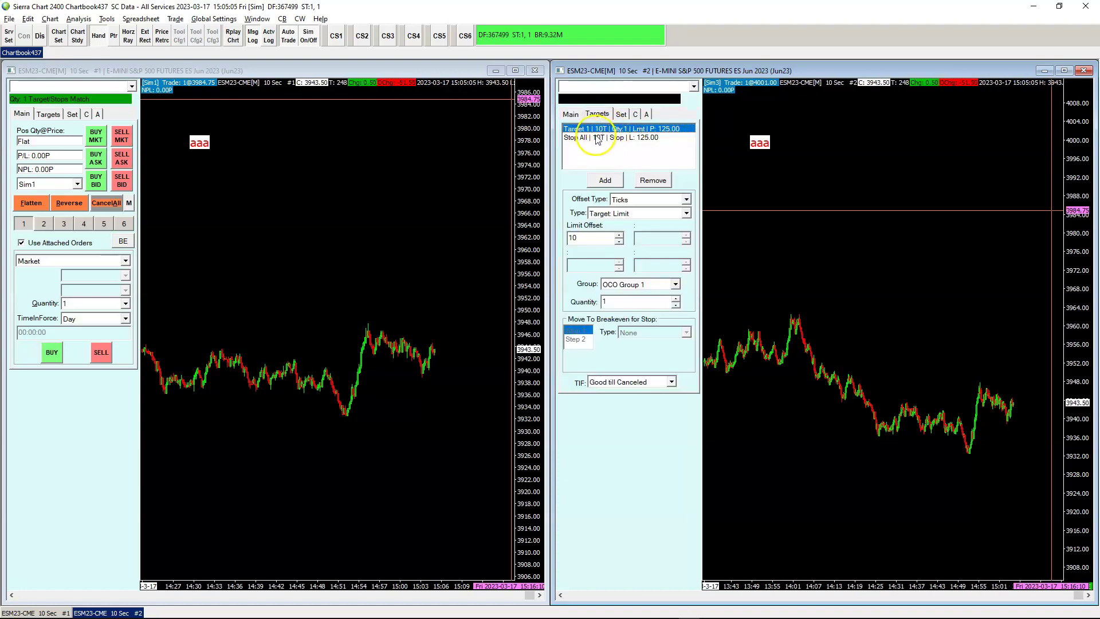
click(570, 114)
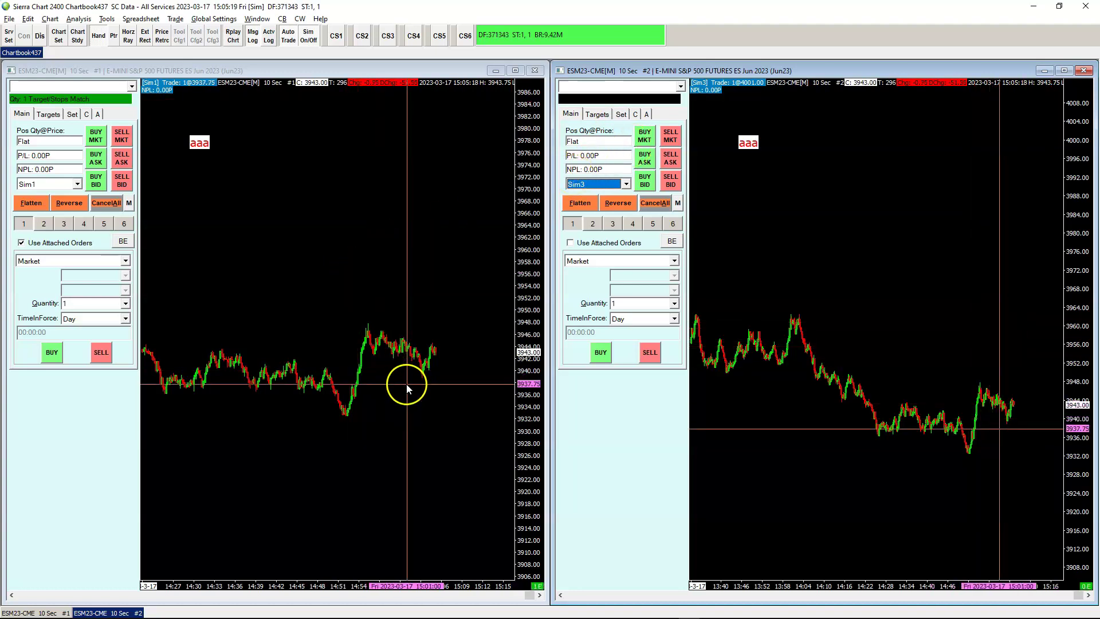
- Inspect the receiver's Stop All and Target 1 brackets, then return to the Main tab
click(597, 115)
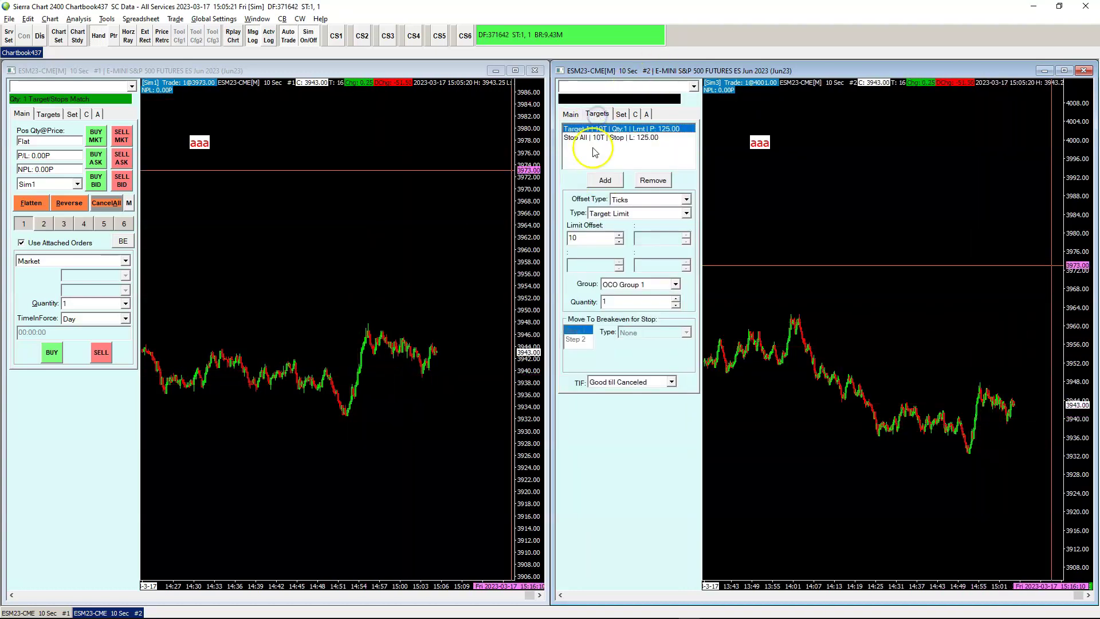
click(591, 139)
click(598, 142)
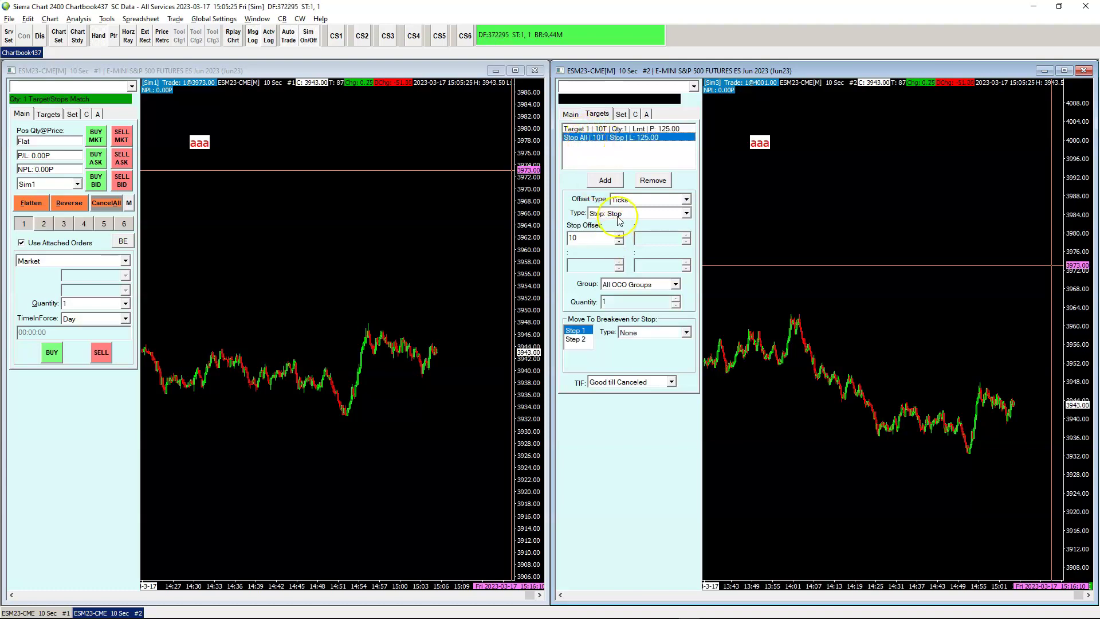
click(581, 129)
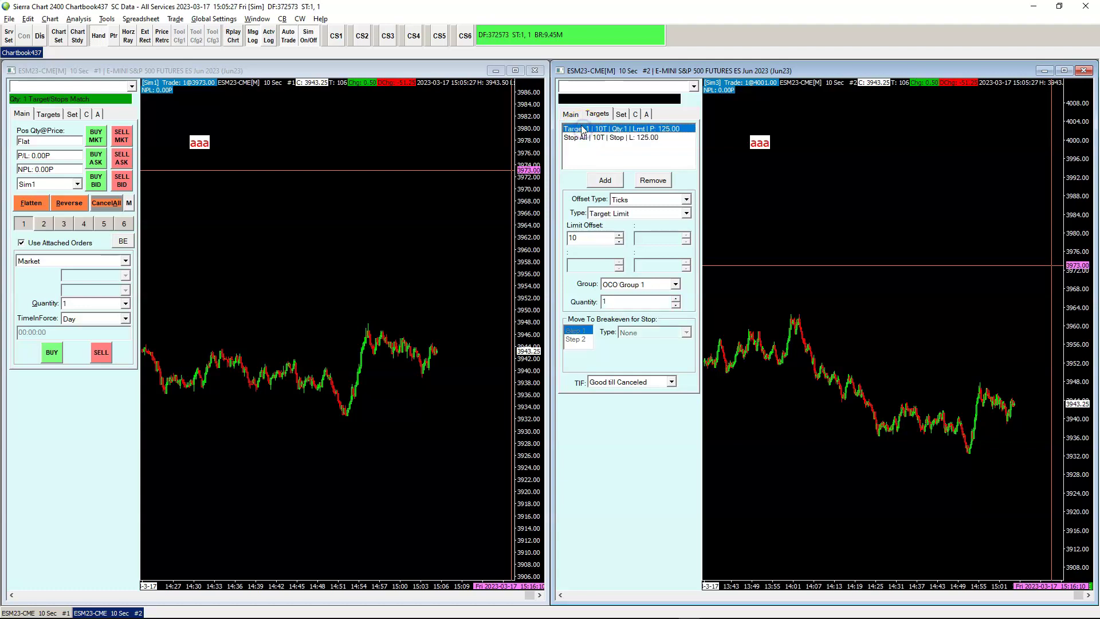
click(574, 117)
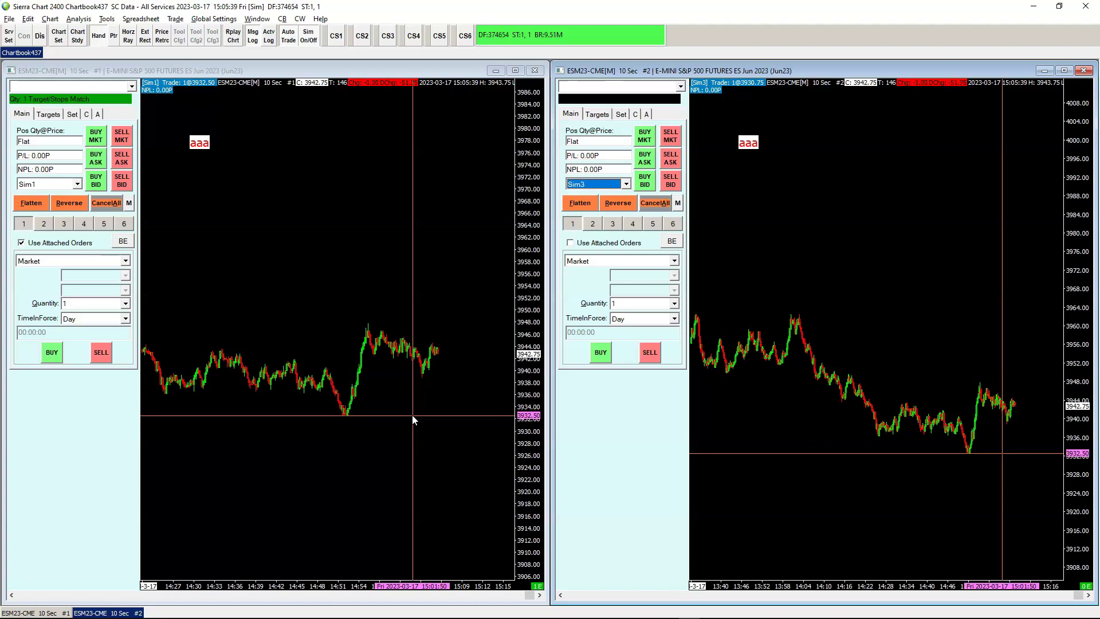
drag(413, 420, 335, 80)
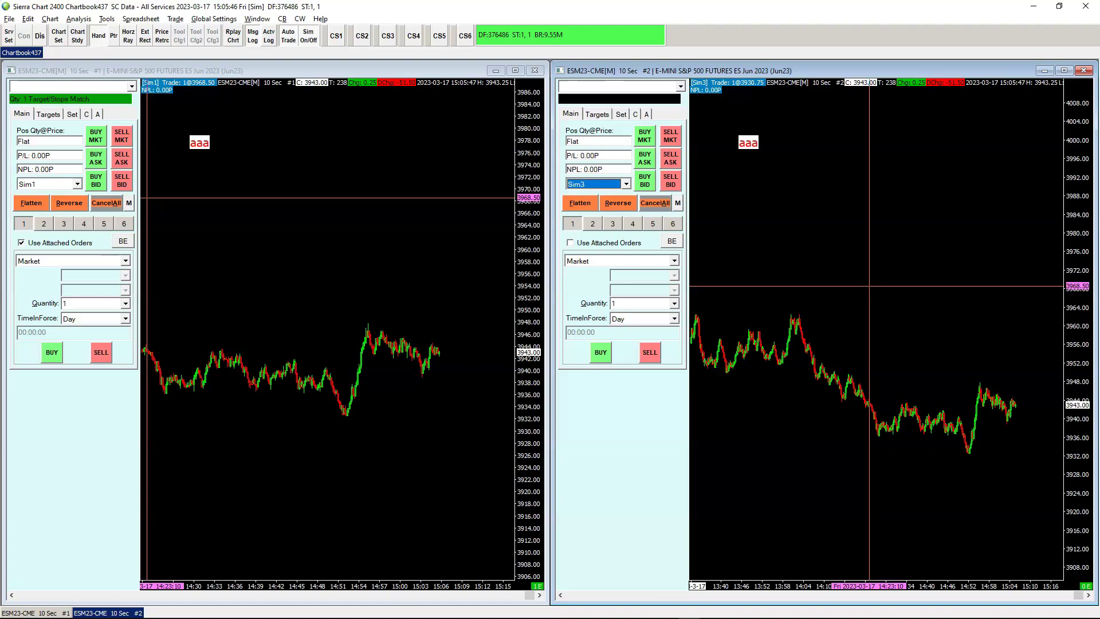
- Check the Message Log error, then turn on Auto Trading Enabled - Global from the Trade menu
drag(362, 431, 417, 456)
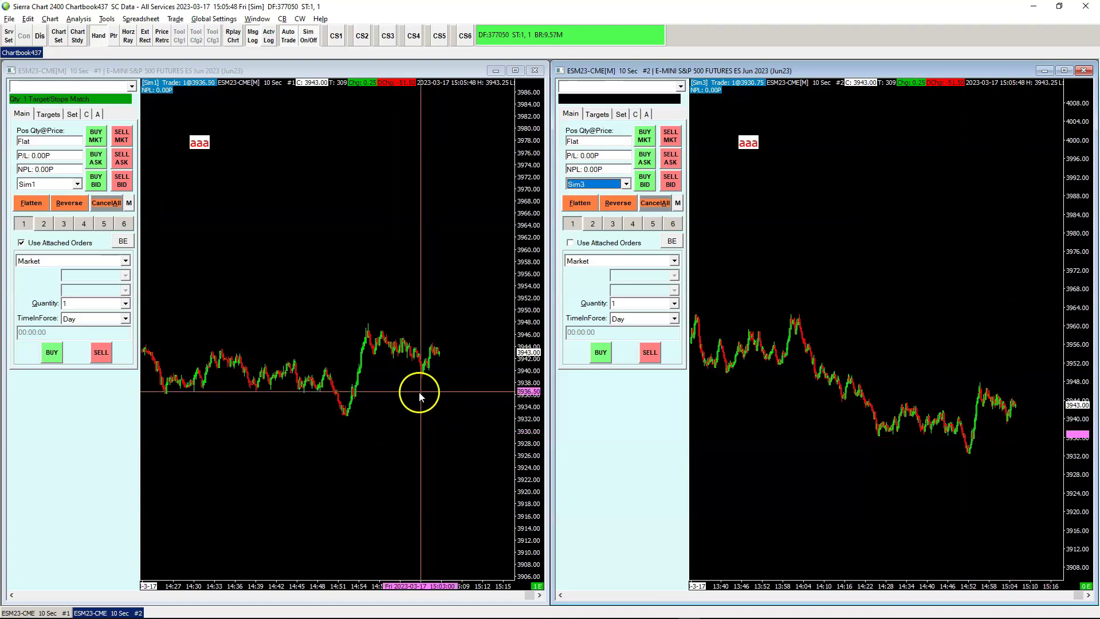
click(176, 19)
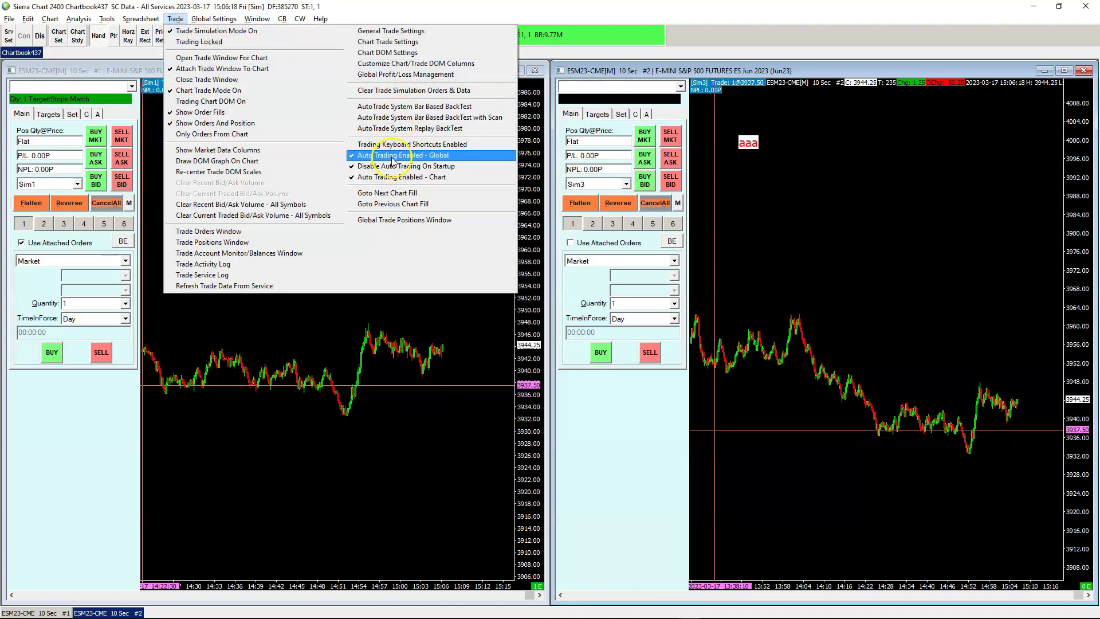
click(394, 169)
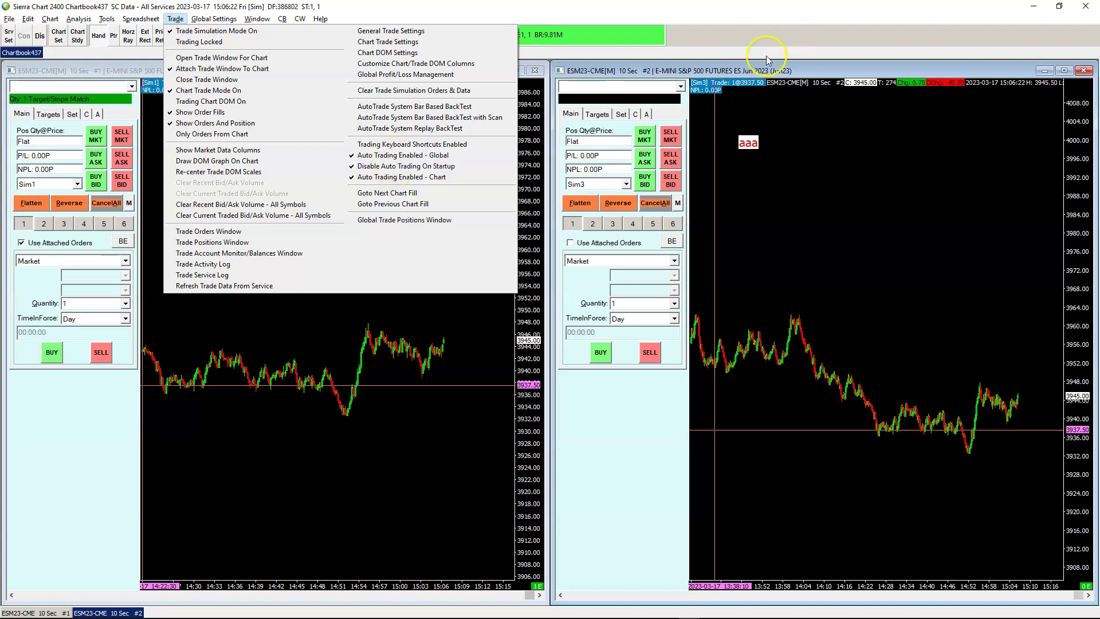
click(756, 73)
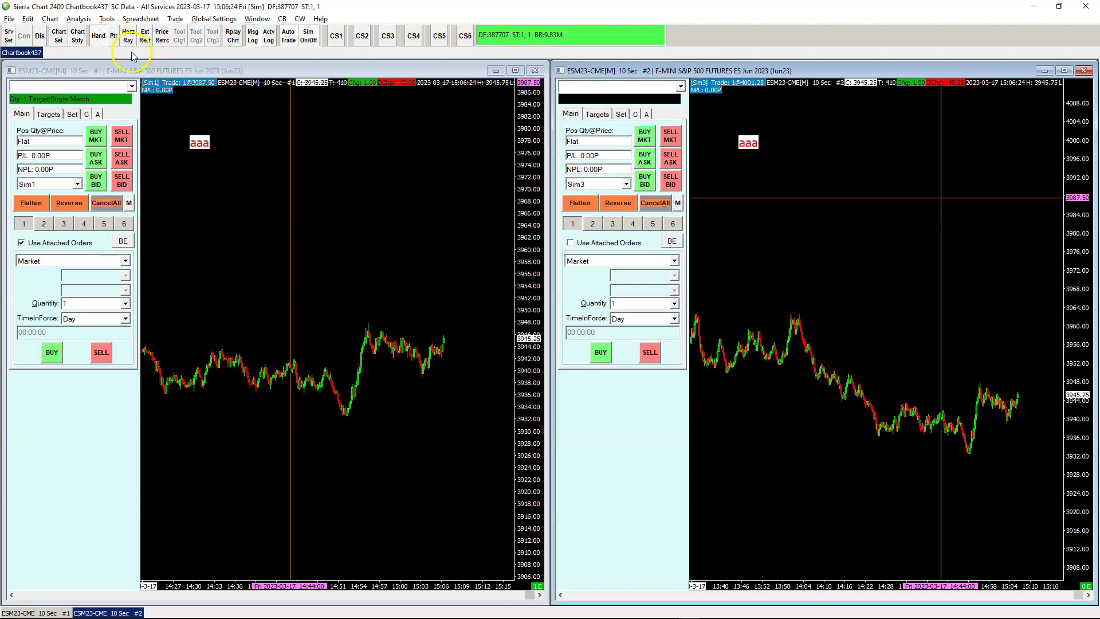
click(230, 21)
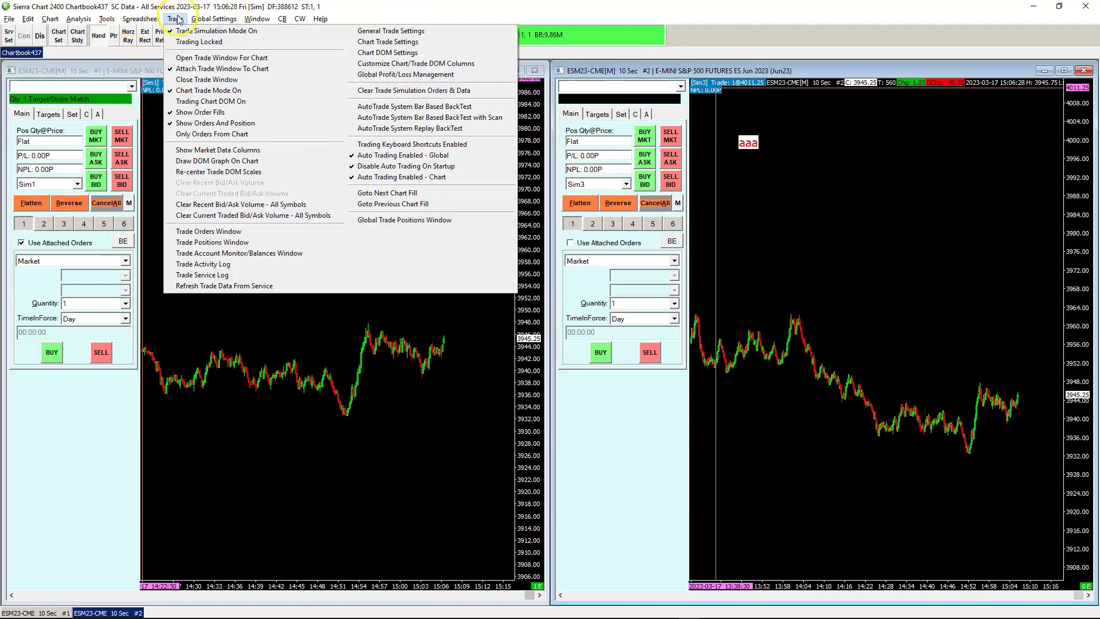
click(351, 160)
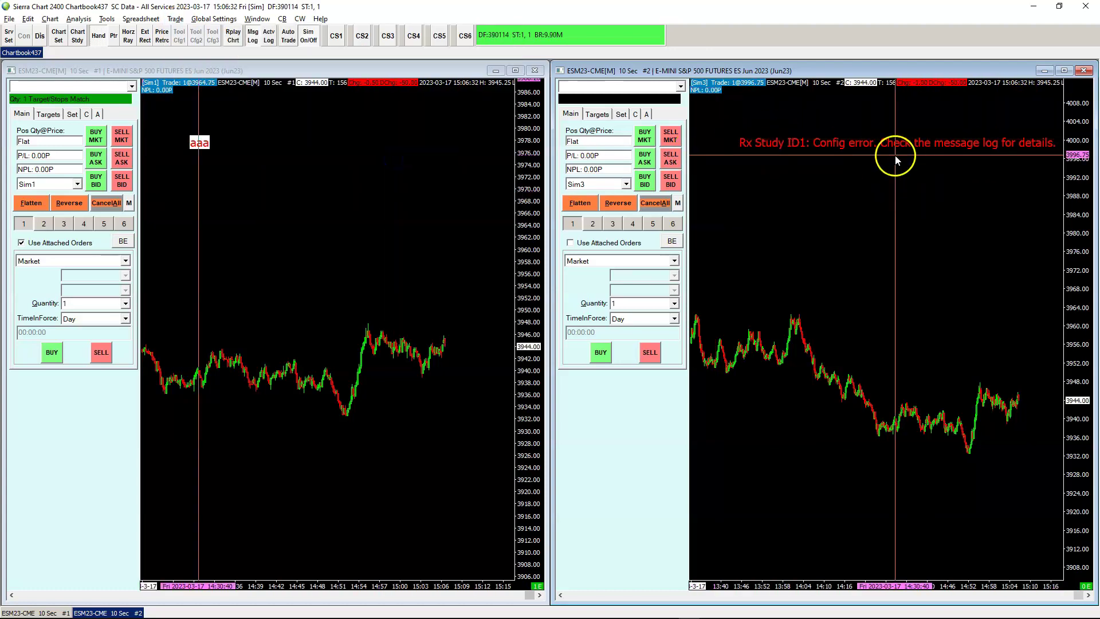
click(327, 306)
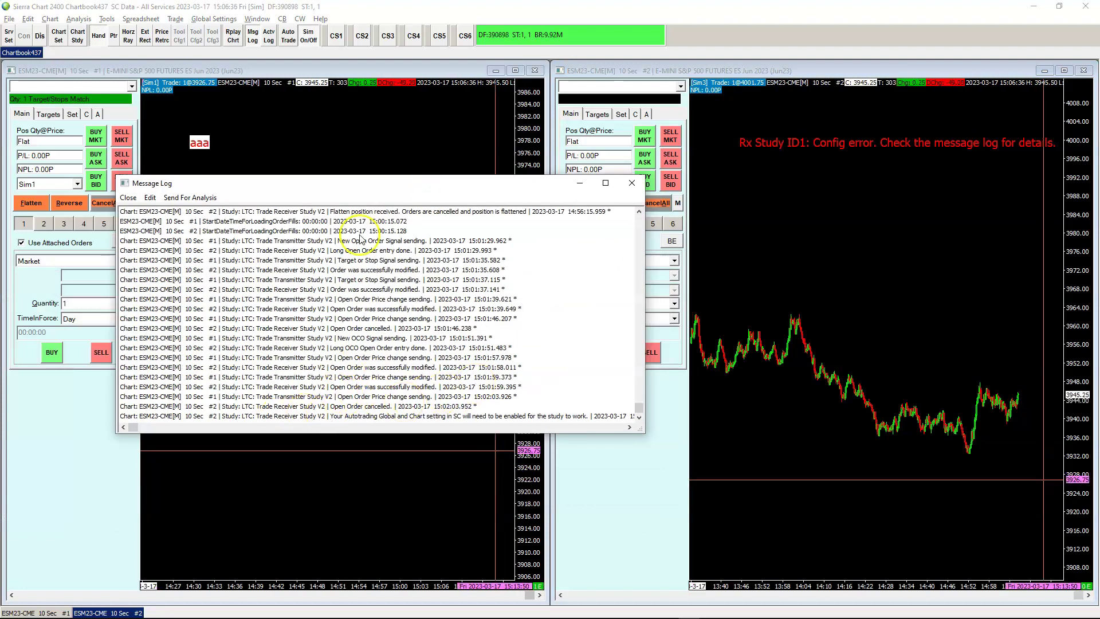
click(347, 173)
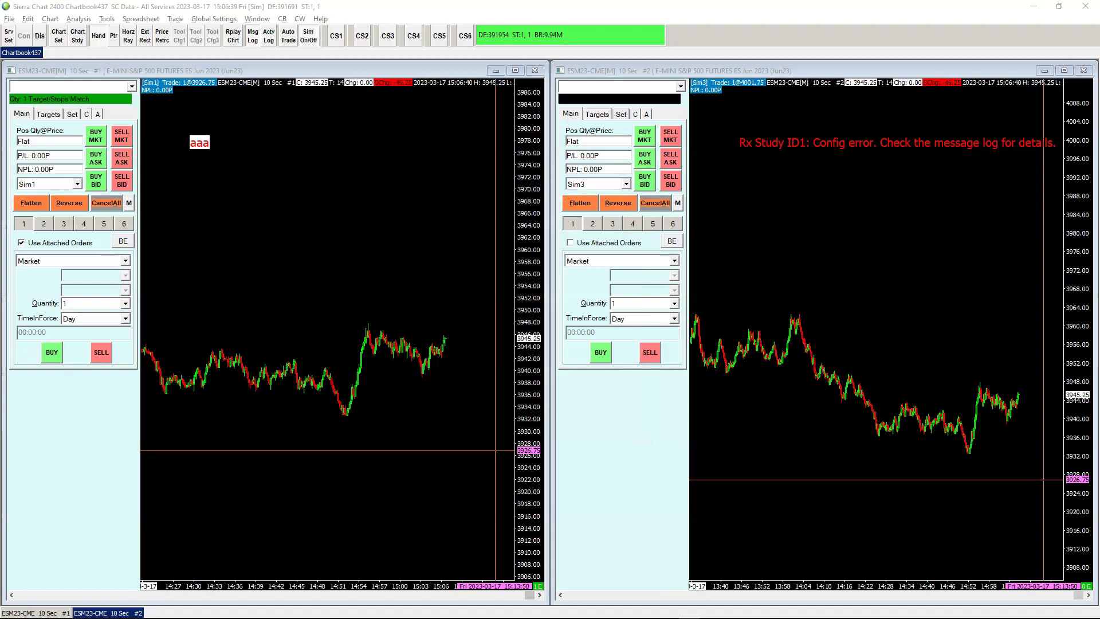
click(175, 19)
click(412, 155)
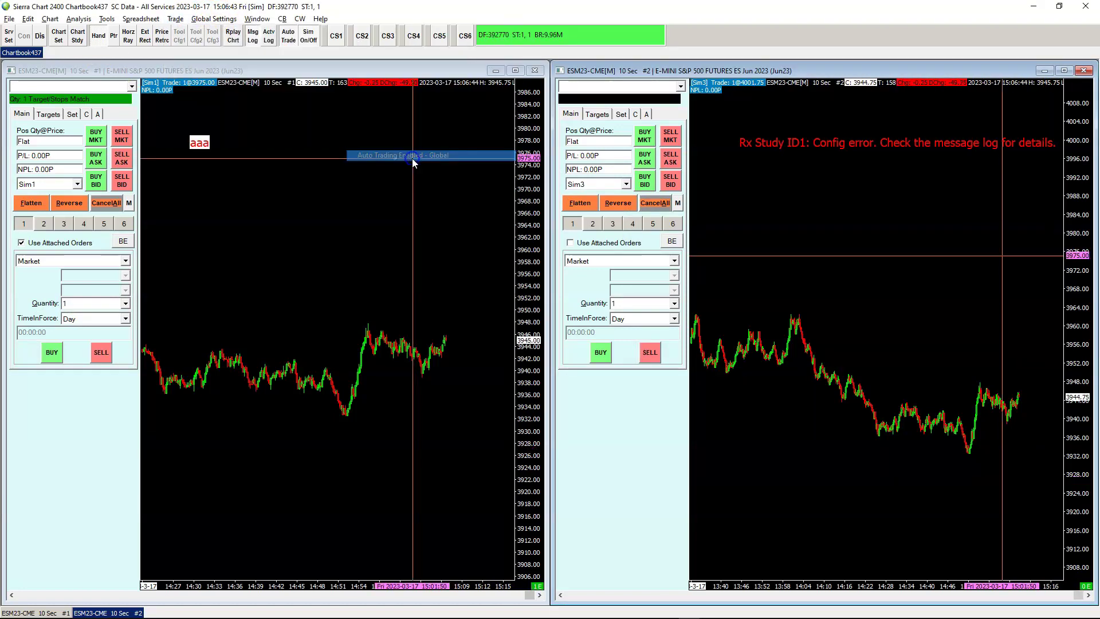
click(76, 36)
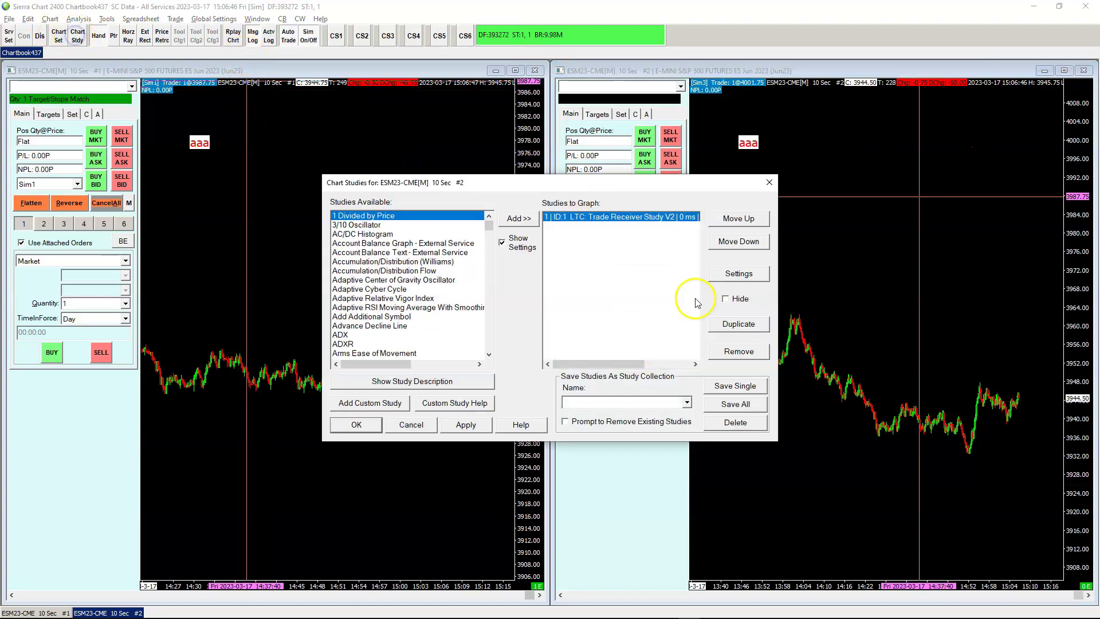
click(729, 275)
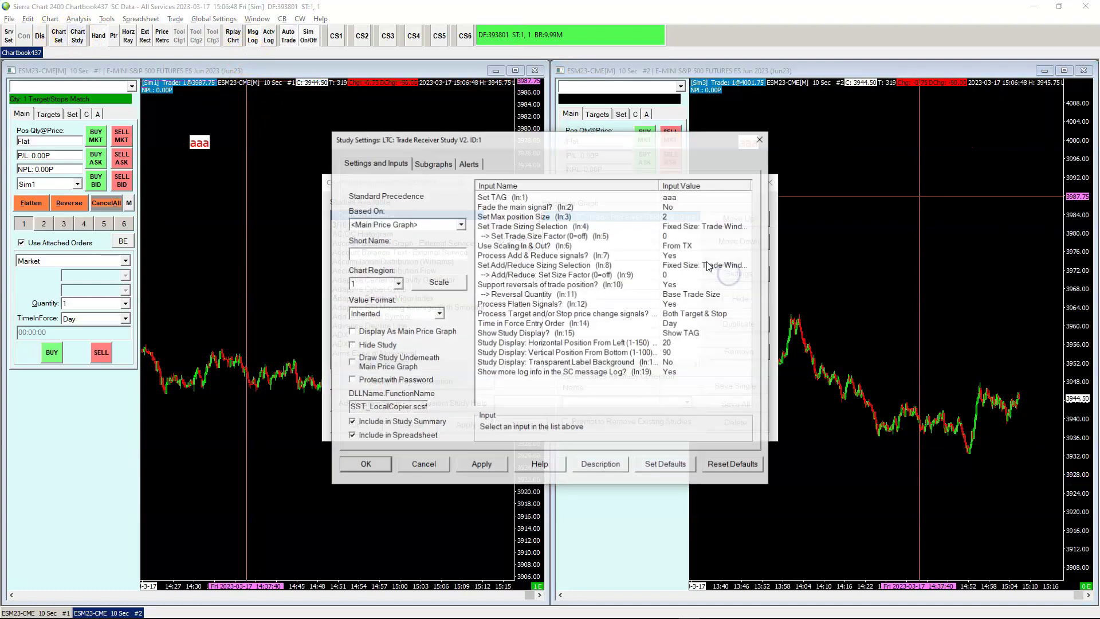
click(677, 372)
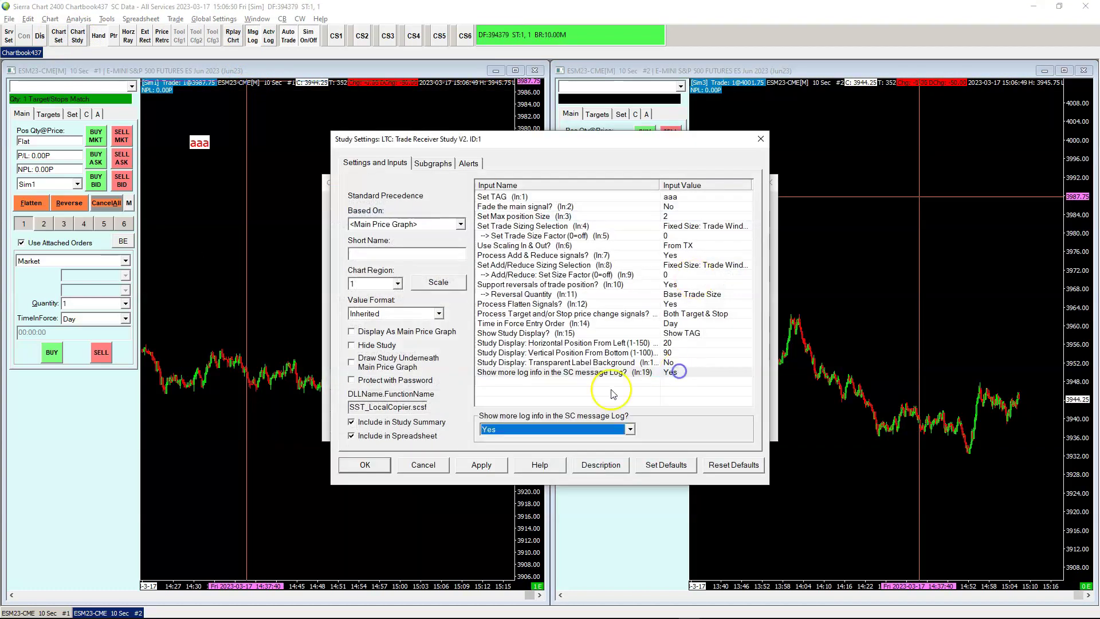
click(496, 431)
click(496, 432)
click(424, 464)
click(420, 430)
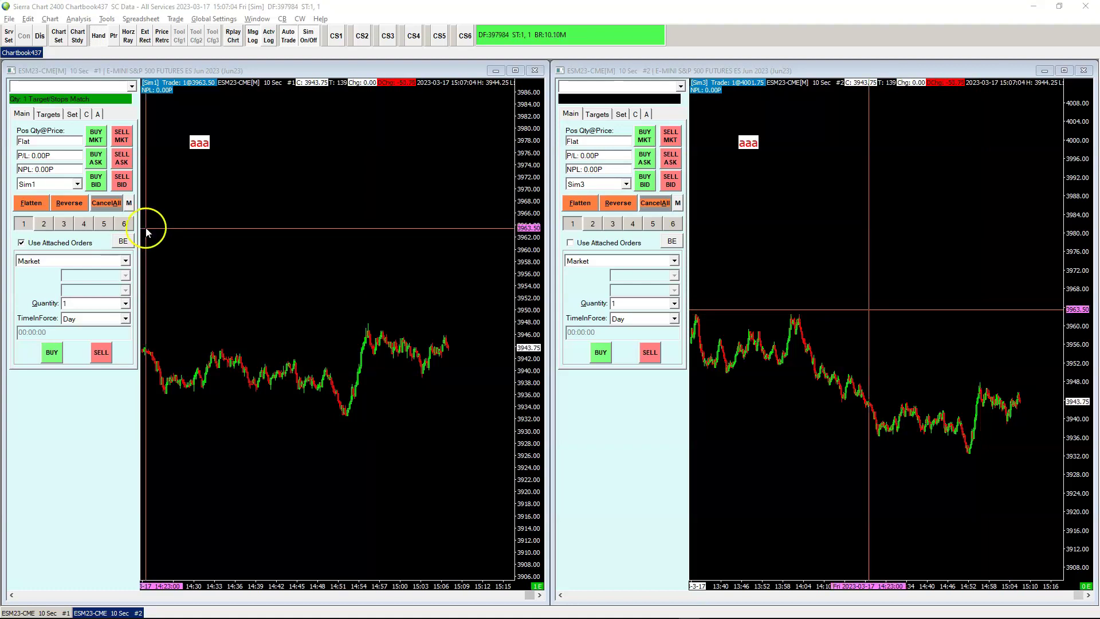
- Buy one ES contract on chart #1 with target at 3955.75 and stop at 3933.00
right_click(439, 370)
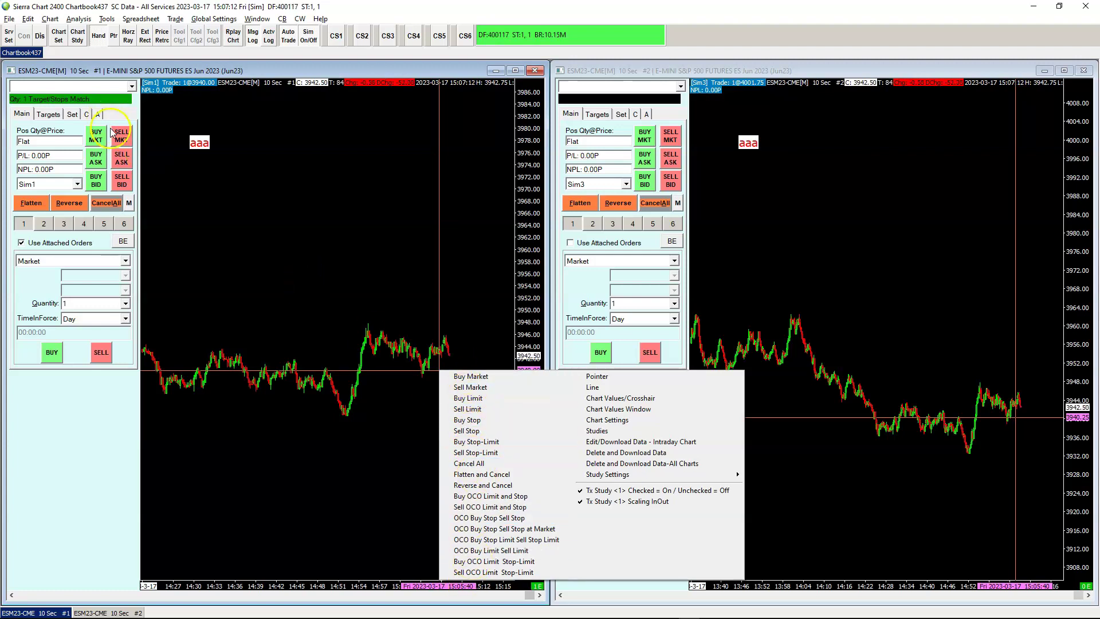
click(375, 340)
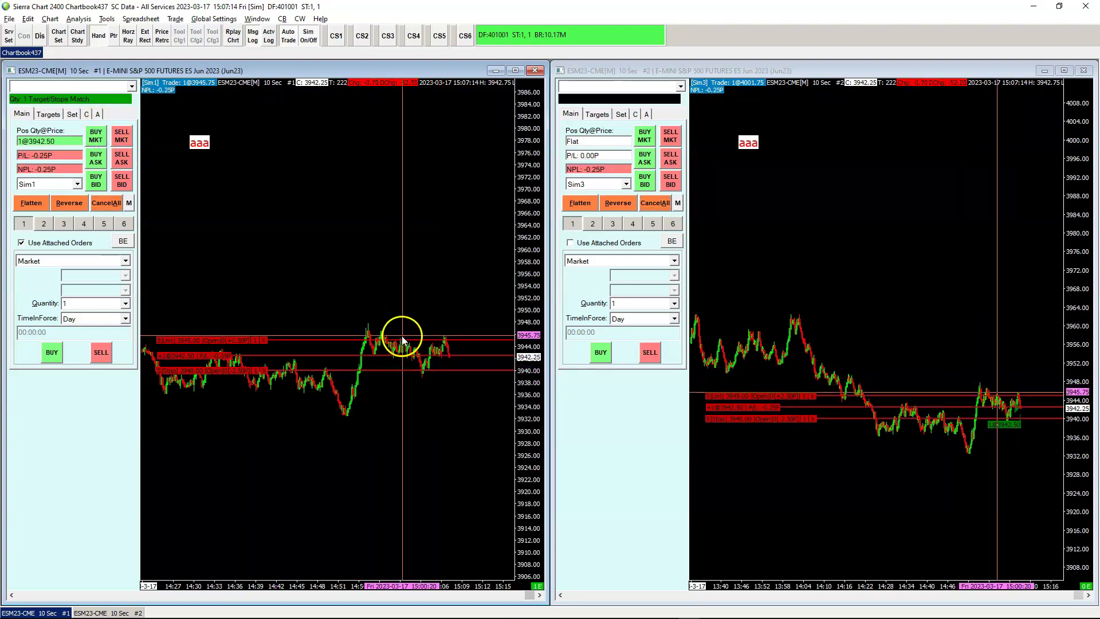
drag(402, 339, 418, 275)
drag(426, 371, 426, 413)
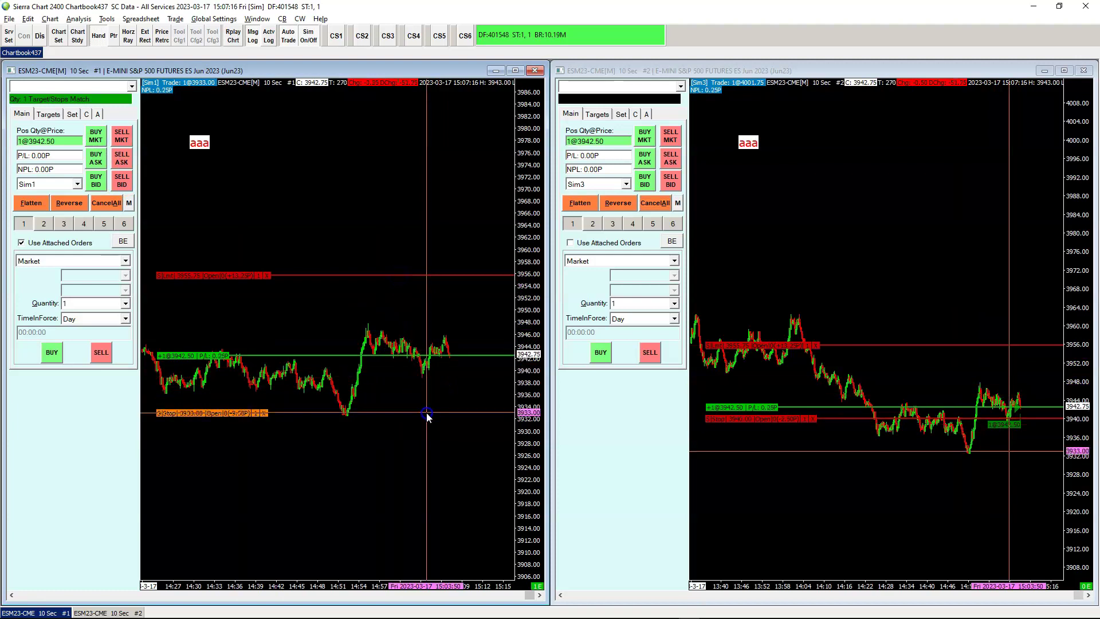
- Add a buy limit at 3939.75 on chart #1, copied to receiver chart #2
right_click(431, 412)
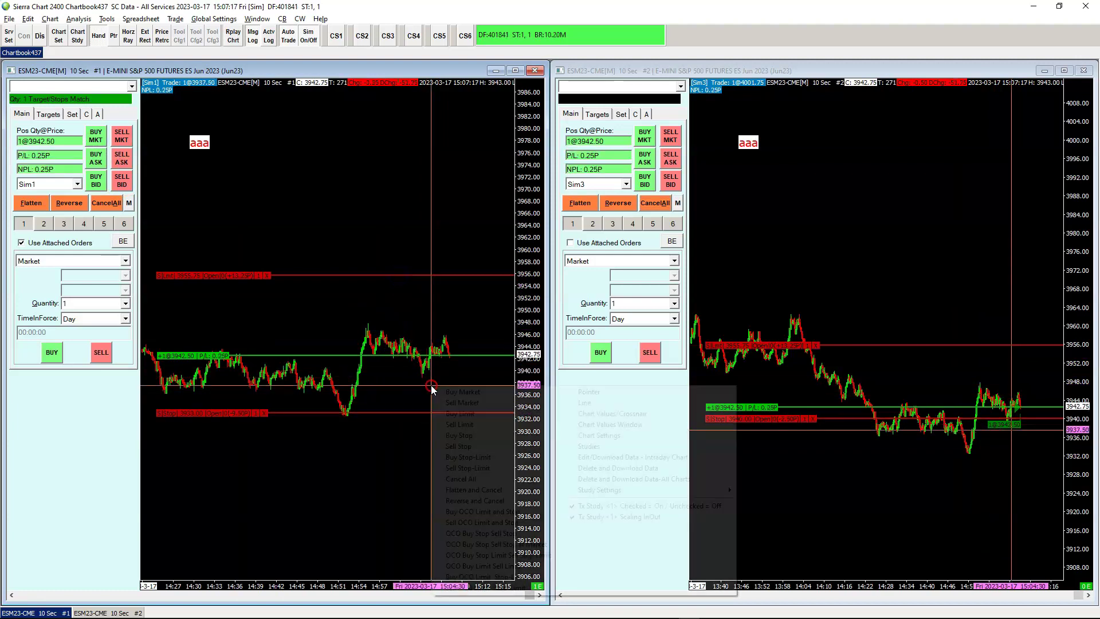
click(459, 414)
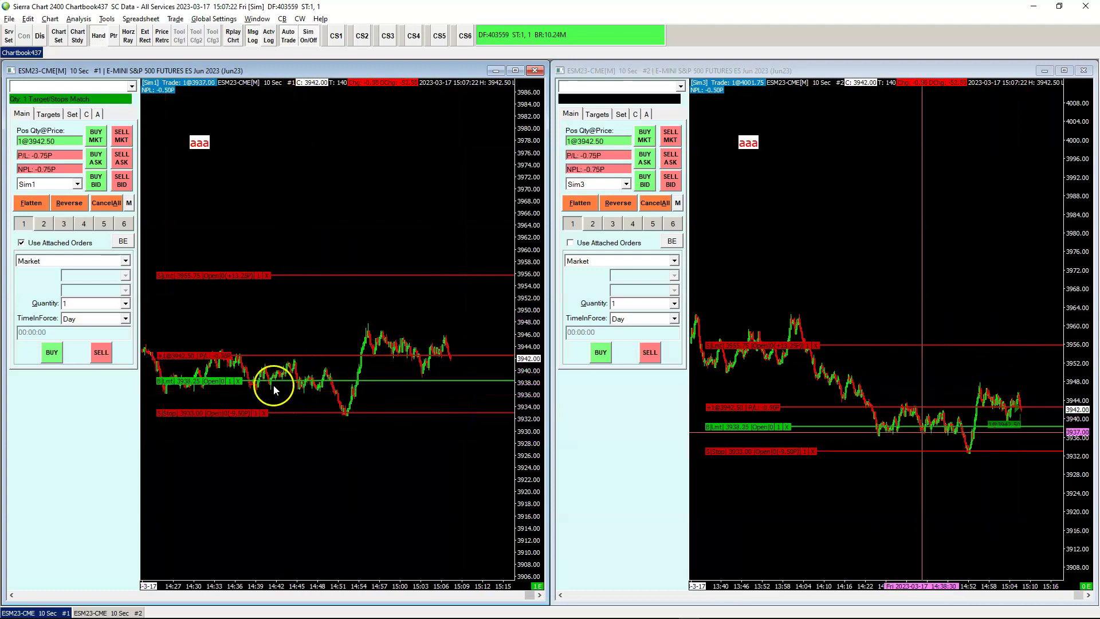
drag(433, 382, 442, 373)
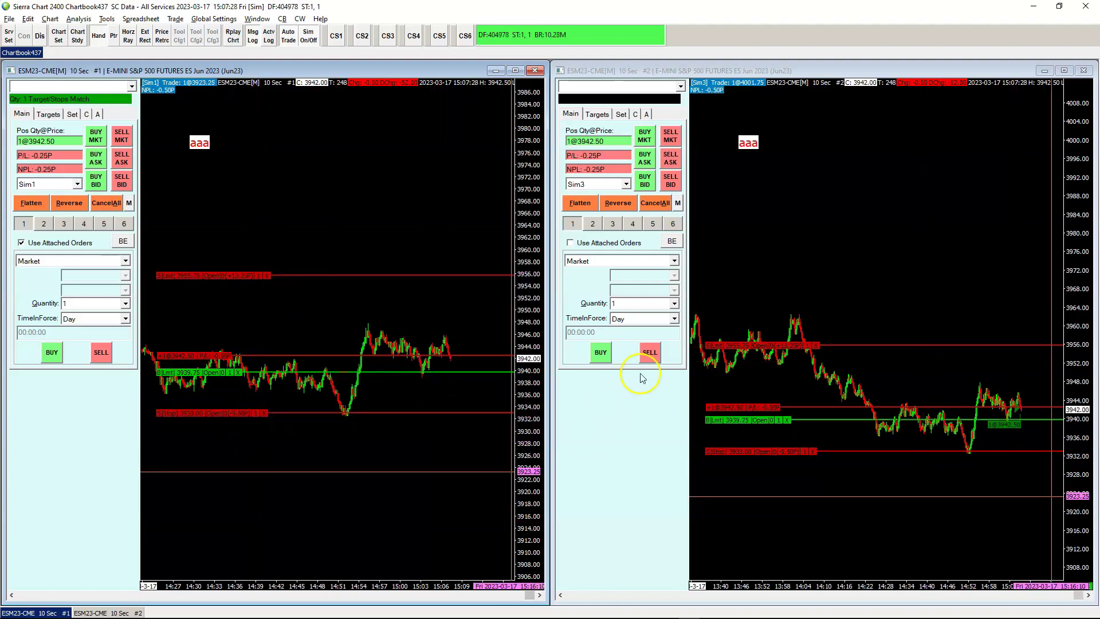
click(711, 204)
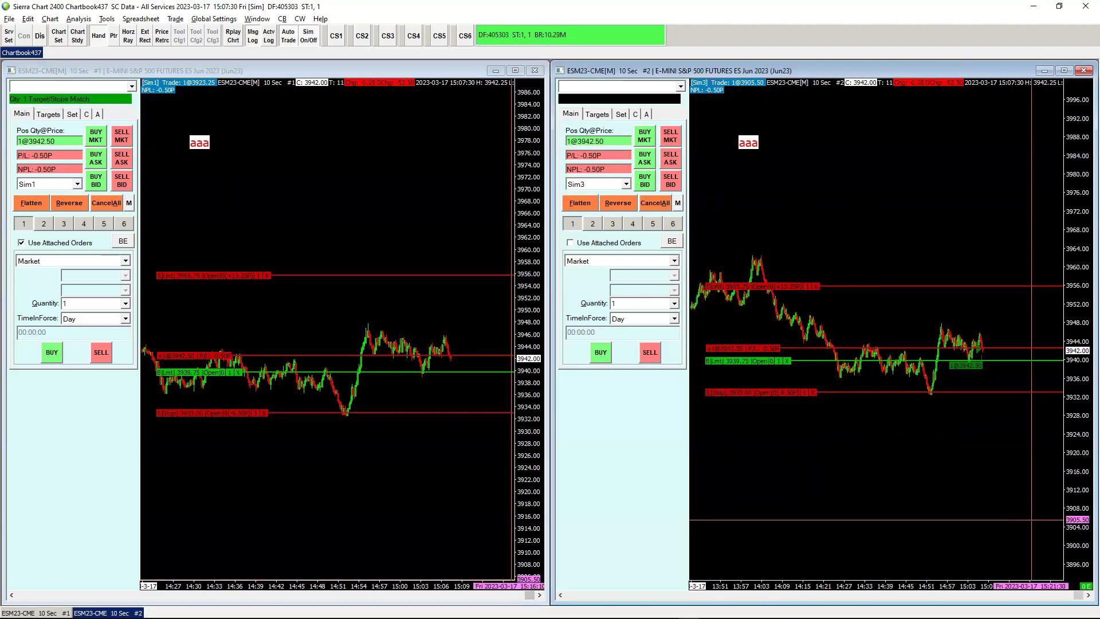
- Raise the transmitter's stop to 3937.25 so the receiver's stop follows
drag(874, 138, 497, 111)
scroll(664, 449, up, 3)
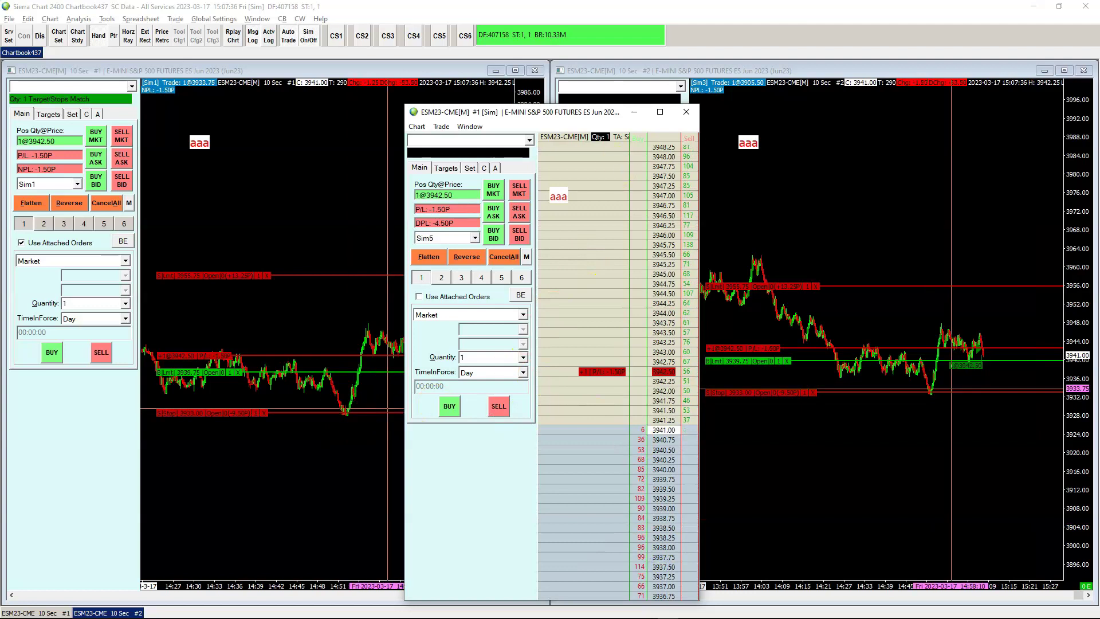
drag(551, 105, 543, 92)
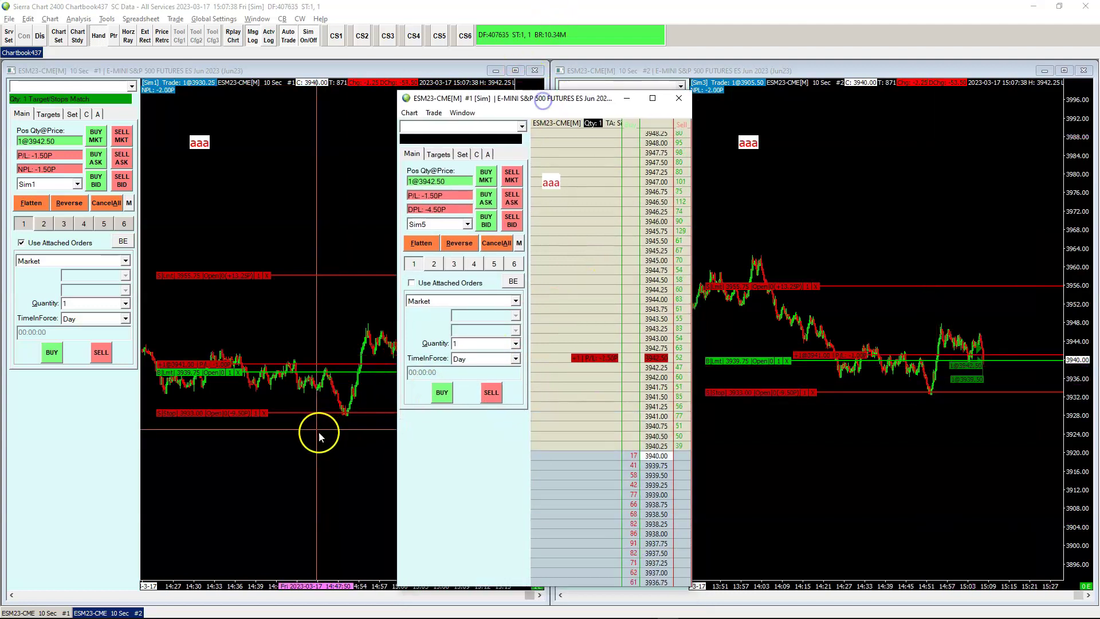
drag(314, 413, 329, 387)
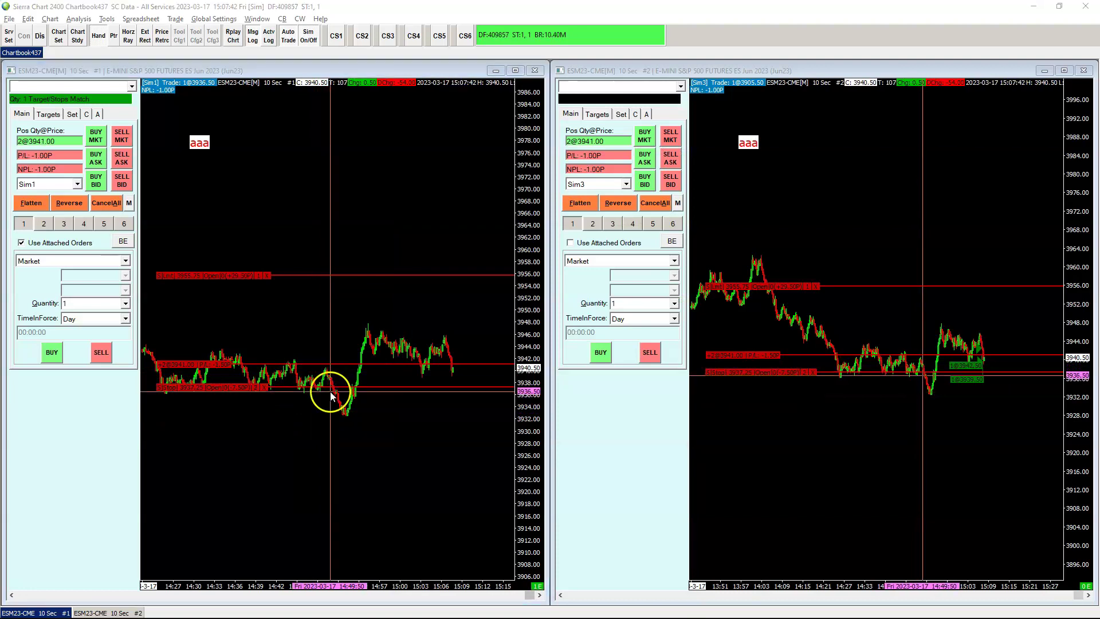
click(332, 386)
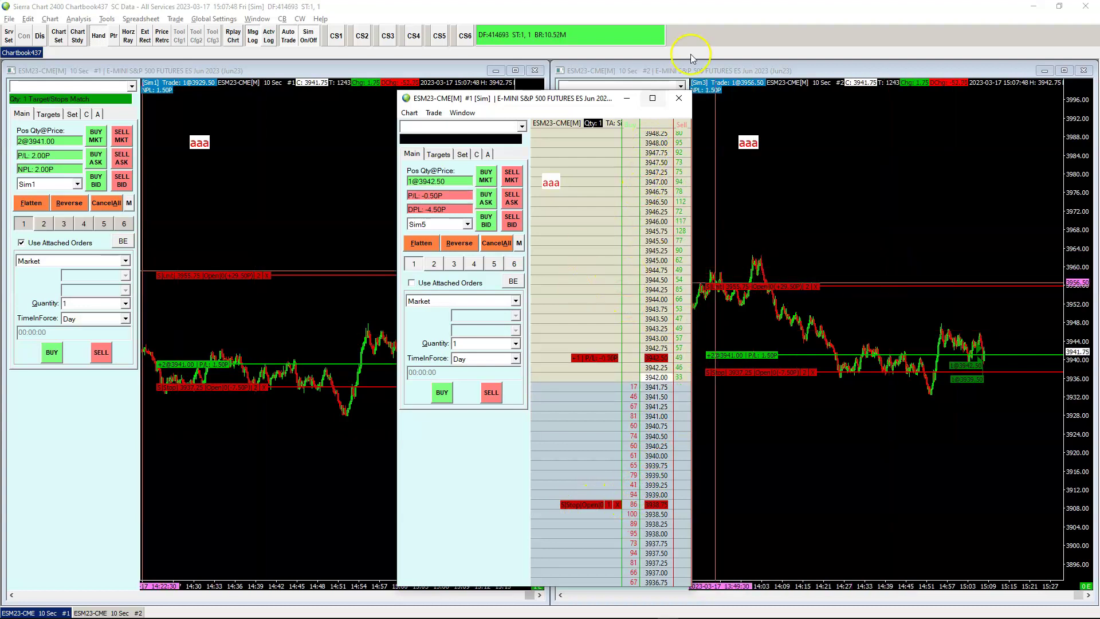
- Move the Sim5 DOM window off screen and pan chart #1 to the latest bars
drag(555, 104, 1099, 147)
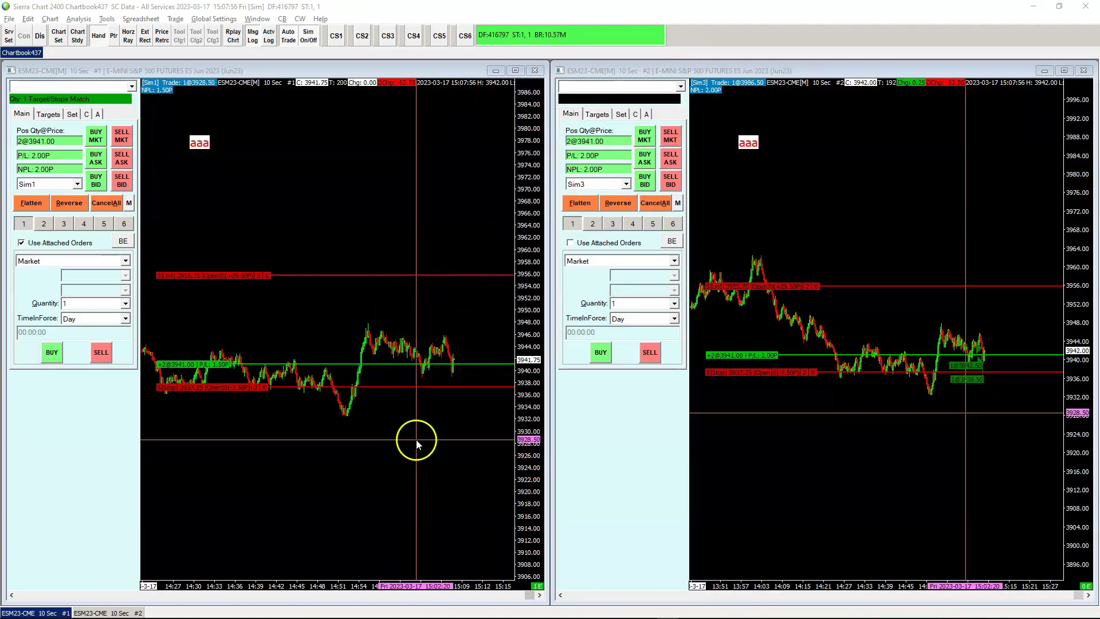
click(447, 428)
drag(447, 431, 399, 441)
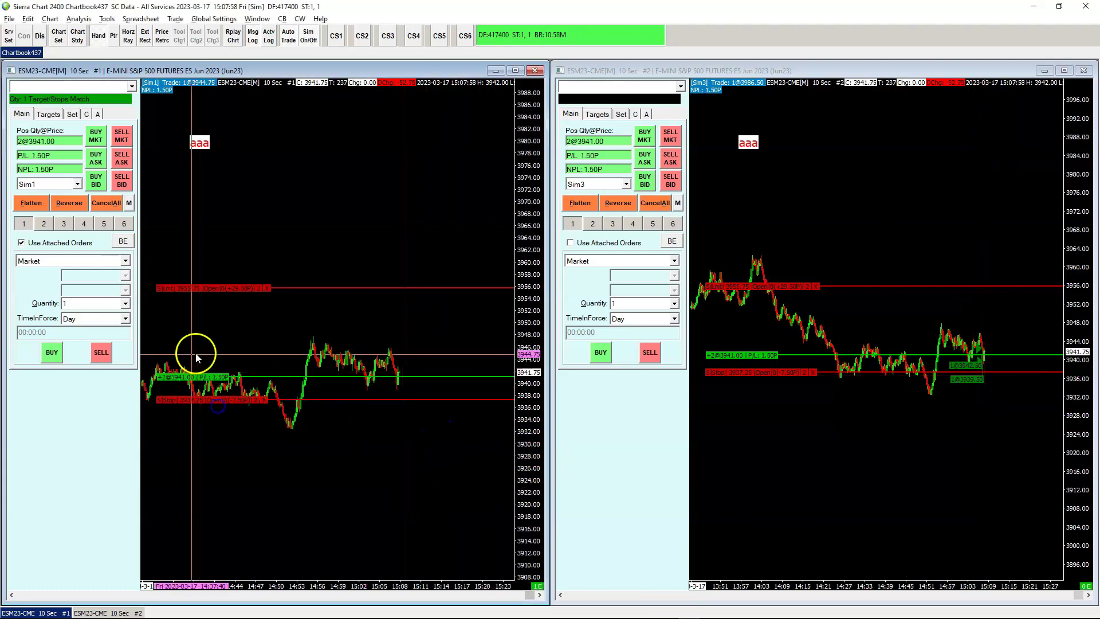
click(625, 65)
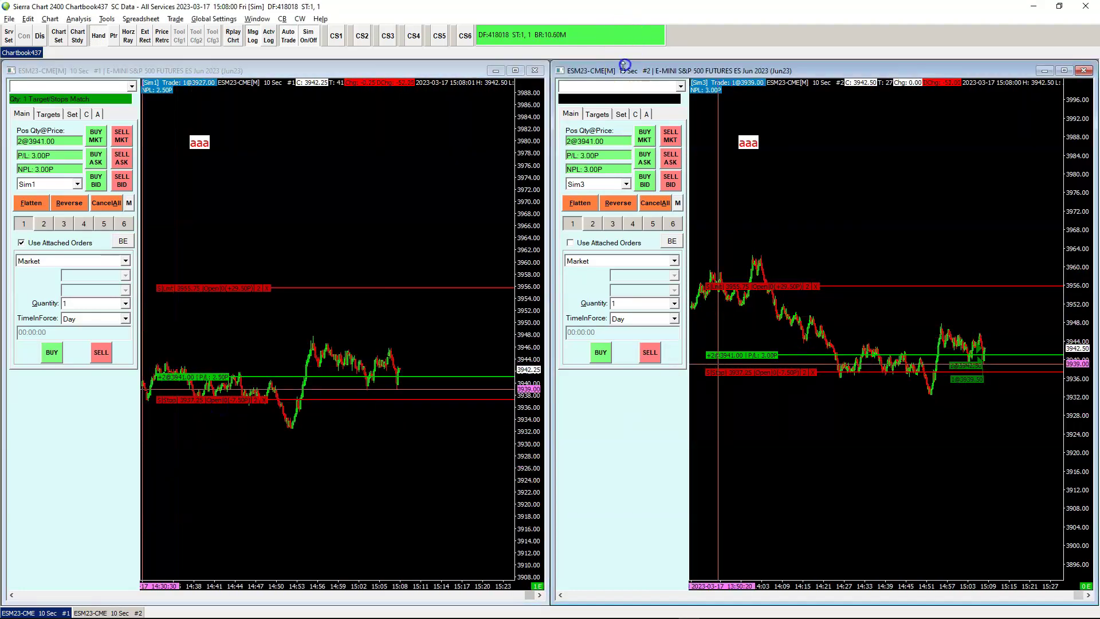
click(77, 35)
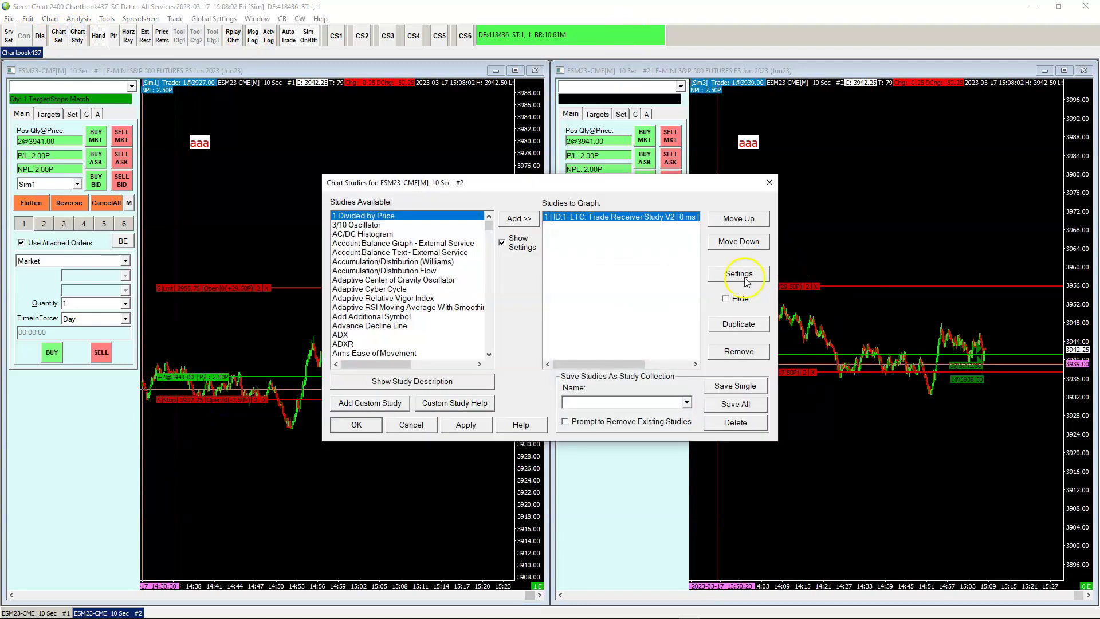
click(738, 273)
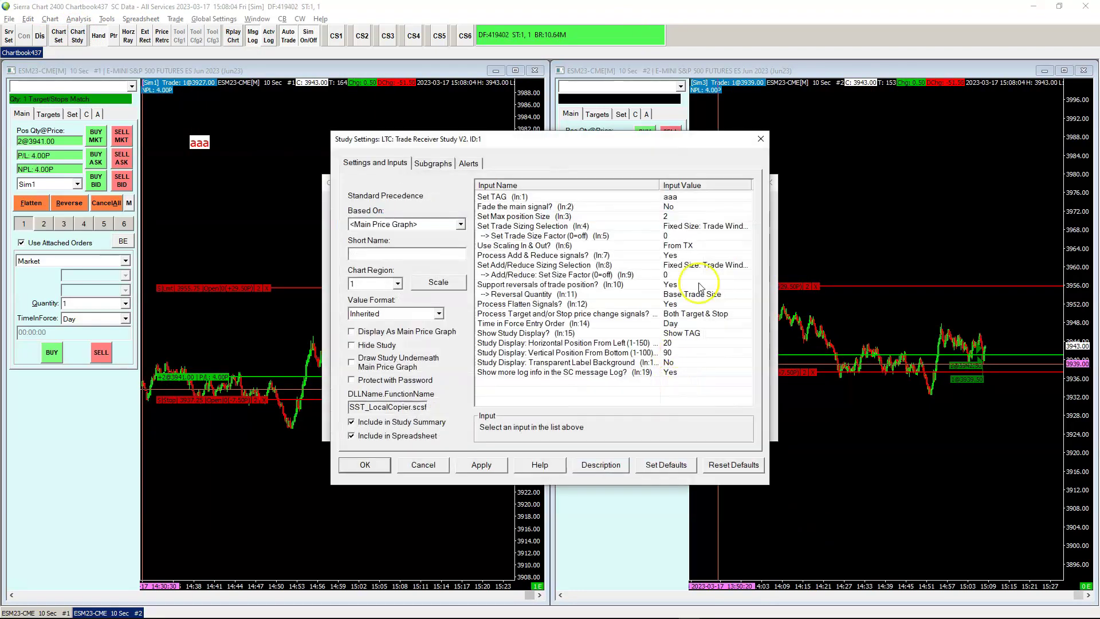
click(671, 217)
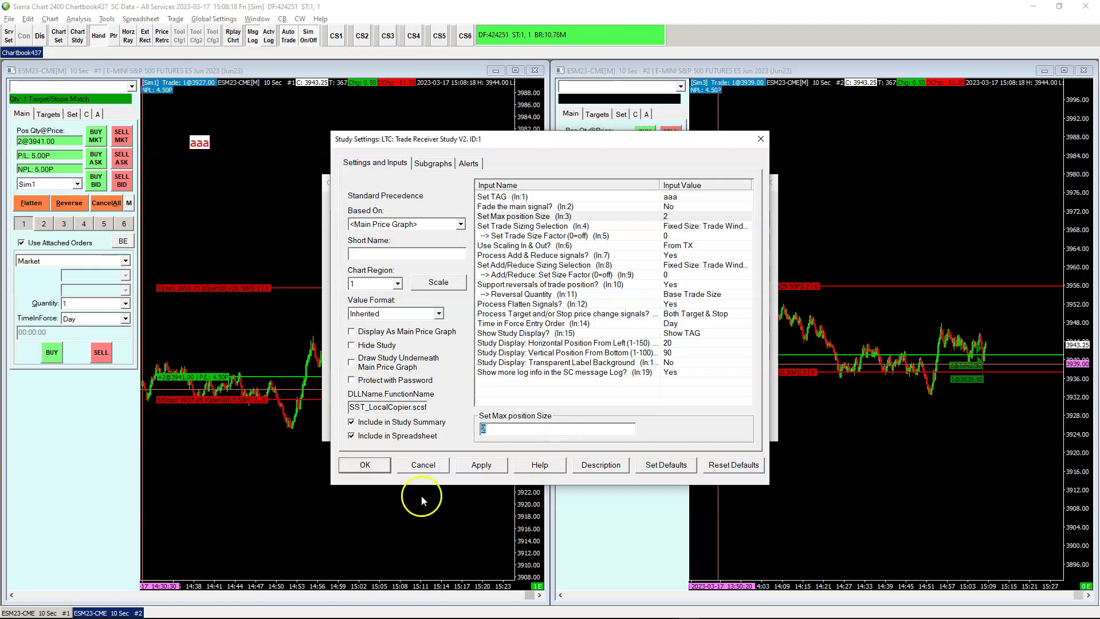
click(425, 464)
click(418, 426)
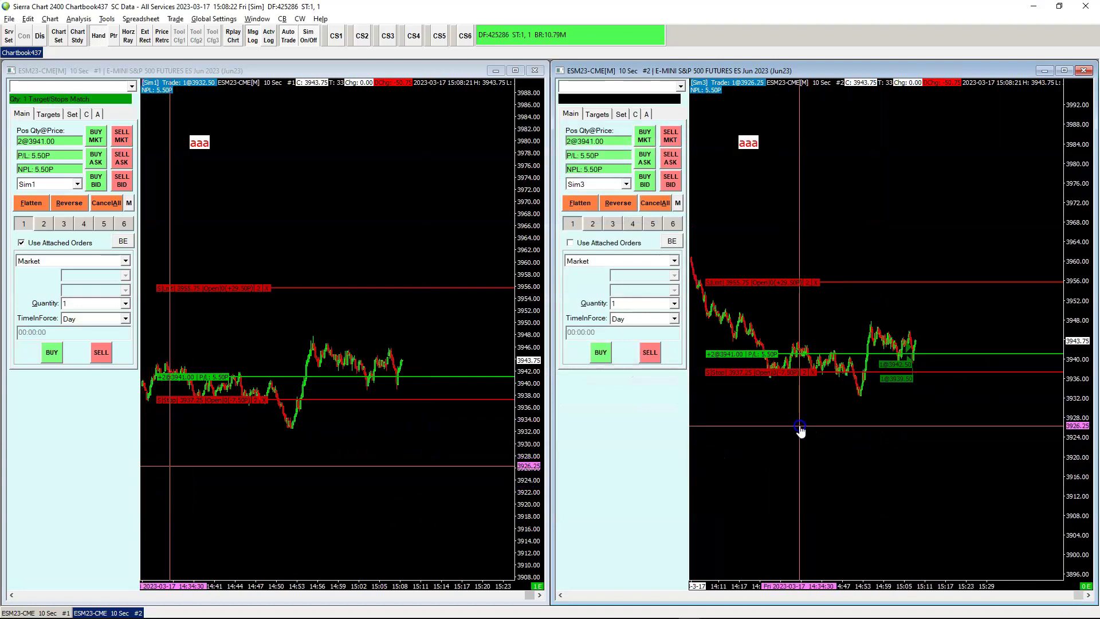
- Raise chart #1's stop on the 2-contract ES long to about 3939.25, and check the receiver's stop follows
click(435, 404)
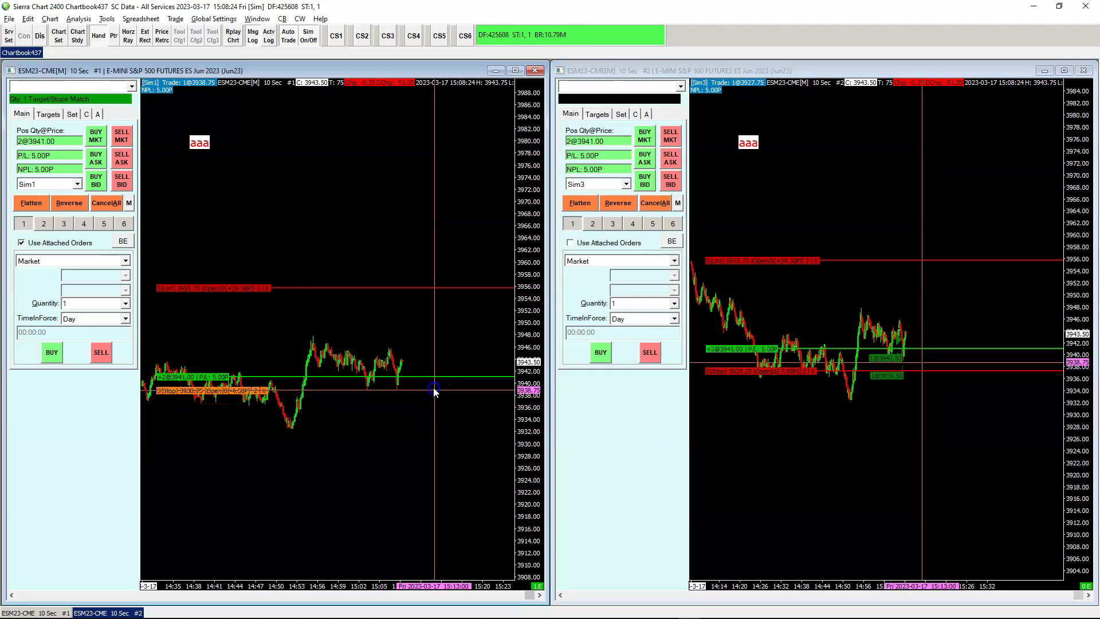
click(432, 388)
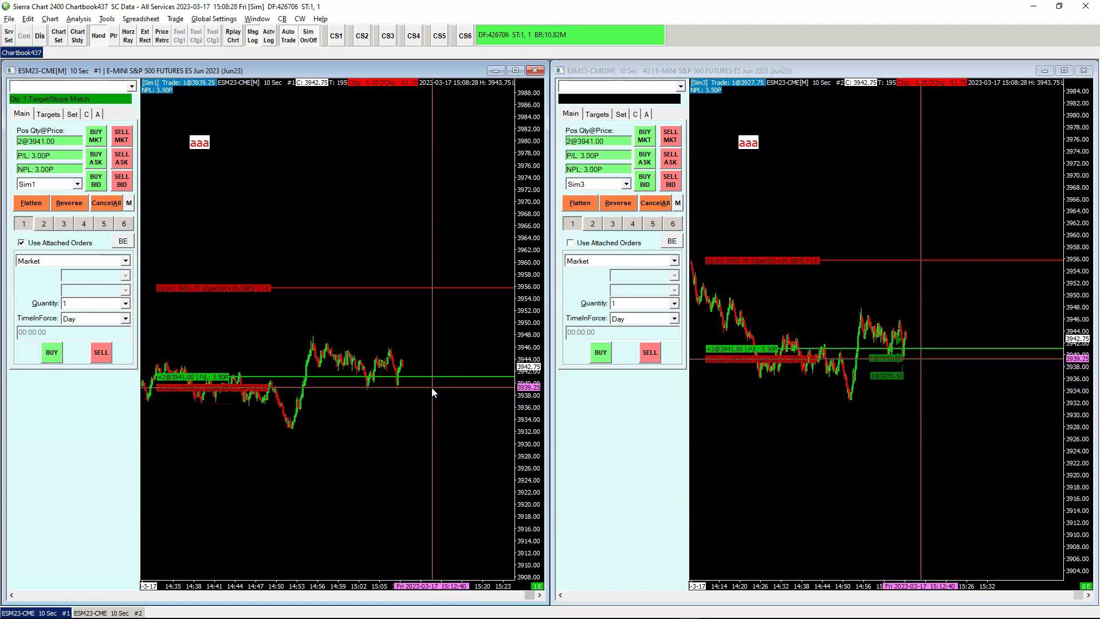
mouse_move(432, 387)
mouse_down()
mouse_move(397, 356)
mouse_move(417, 317)
mouse_up()
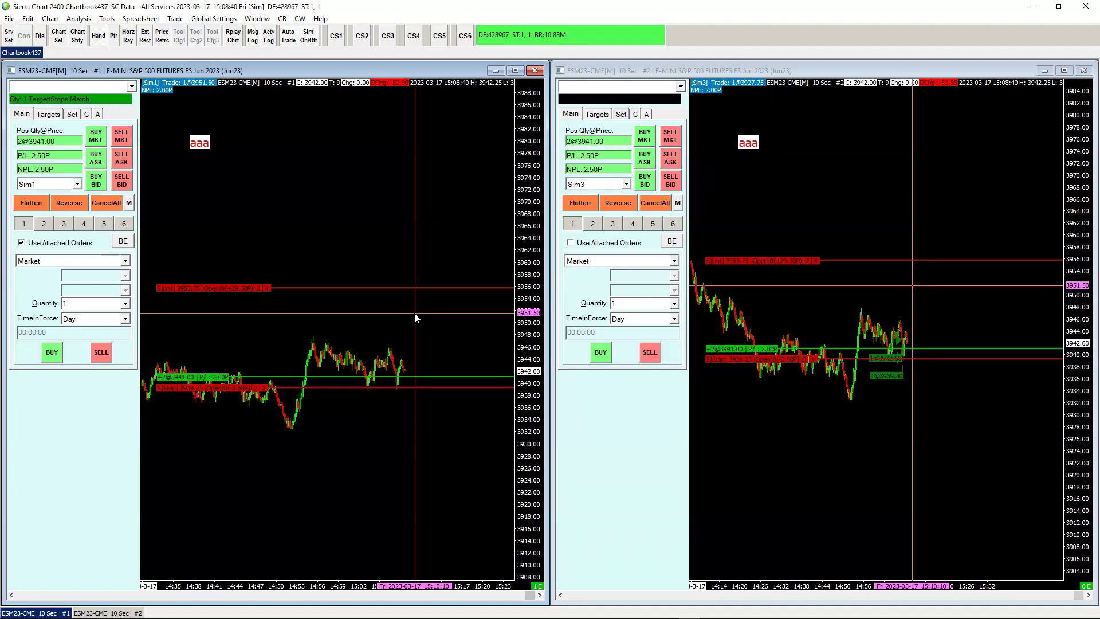
click(422, 344)
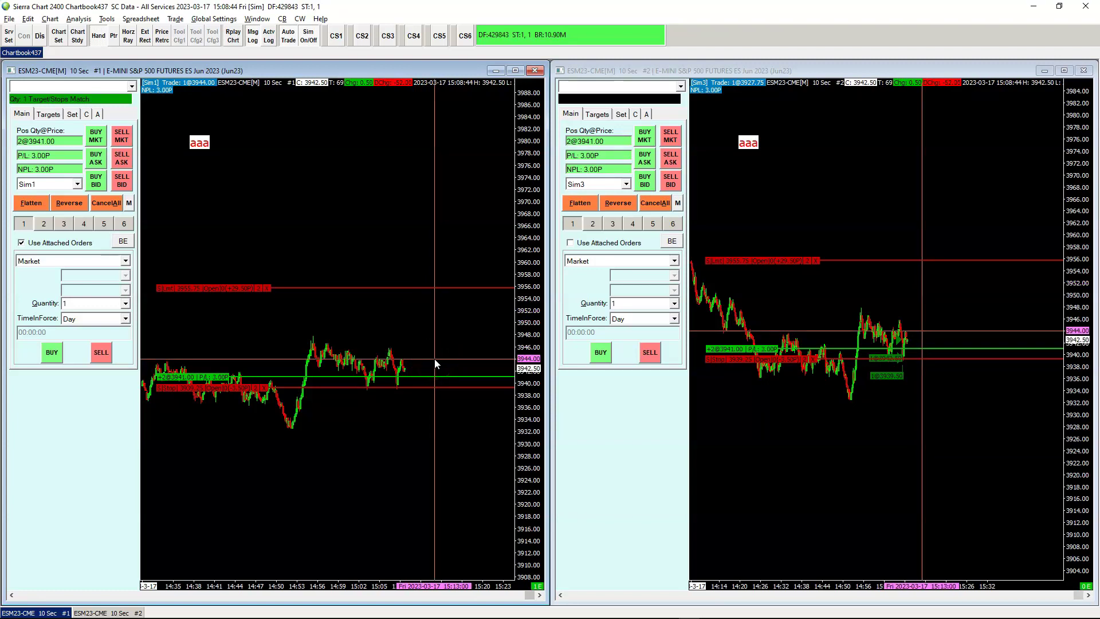
click(246, 216)
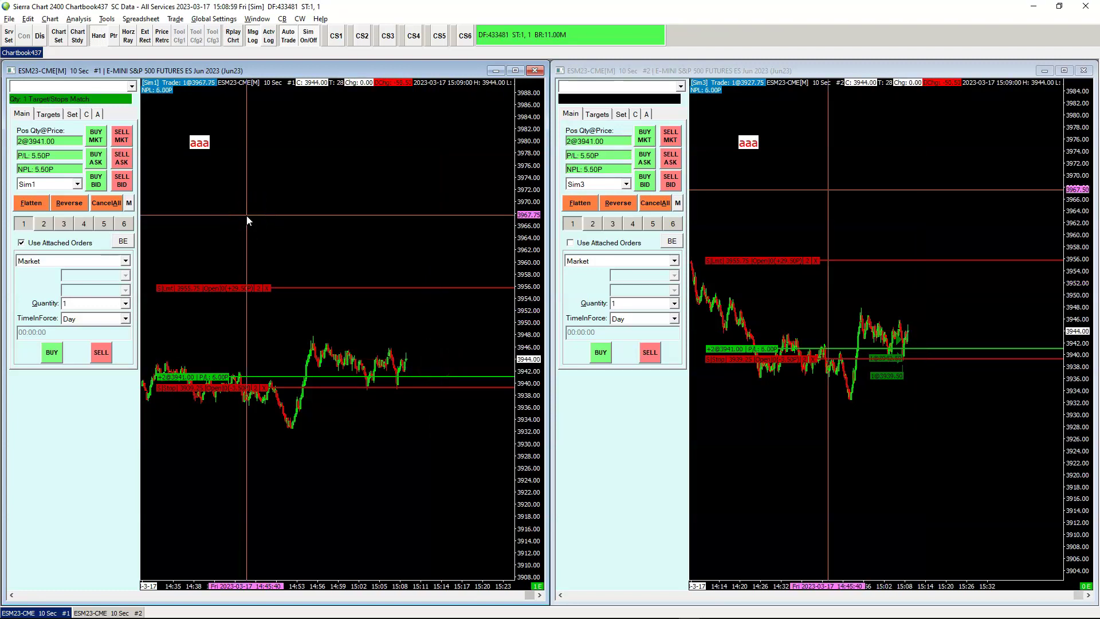